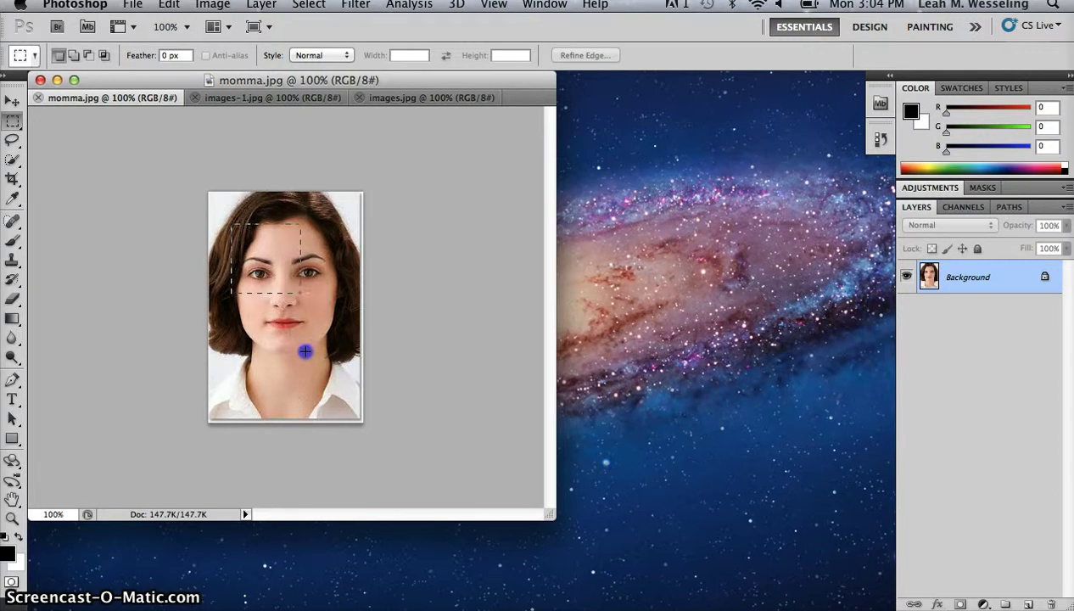
# Crop momma.jpg to a square marquee selection around the woman's face, and clear the selection.
pyautogui.moveTo(337, 379); pyautogui.dragTo(354, 422)
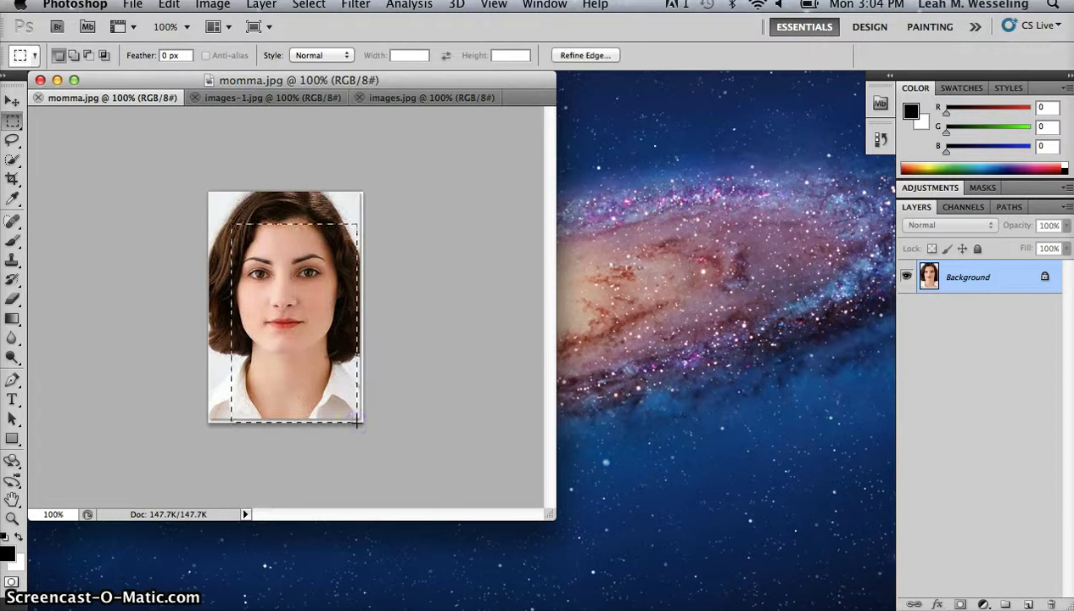
pyautogui.click(355, 395)
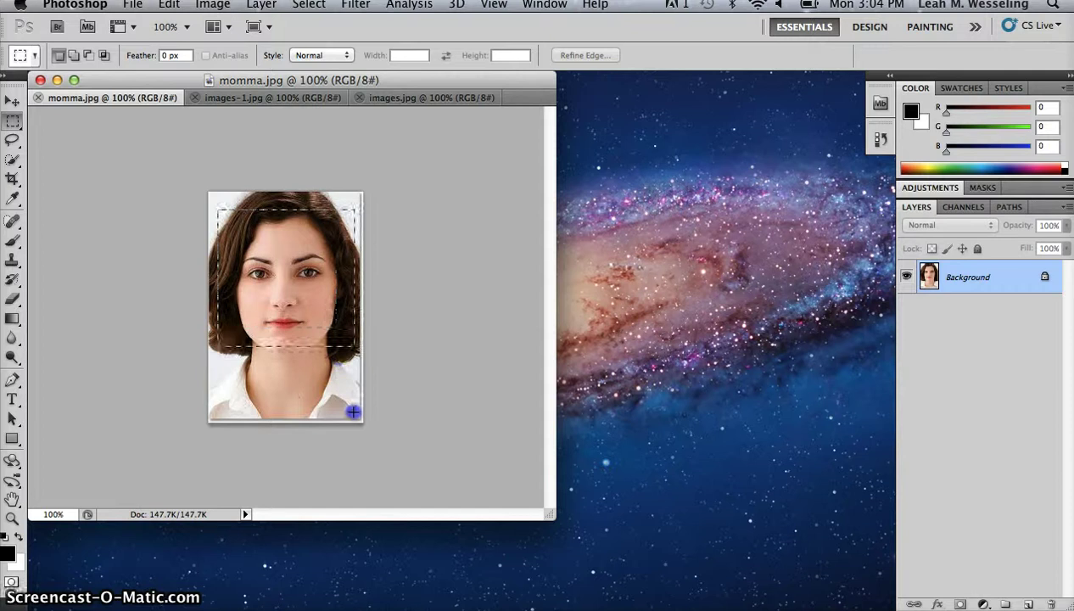
pyautogui.moveTo(353, 413); pyautogui.dragTo(357, 415)
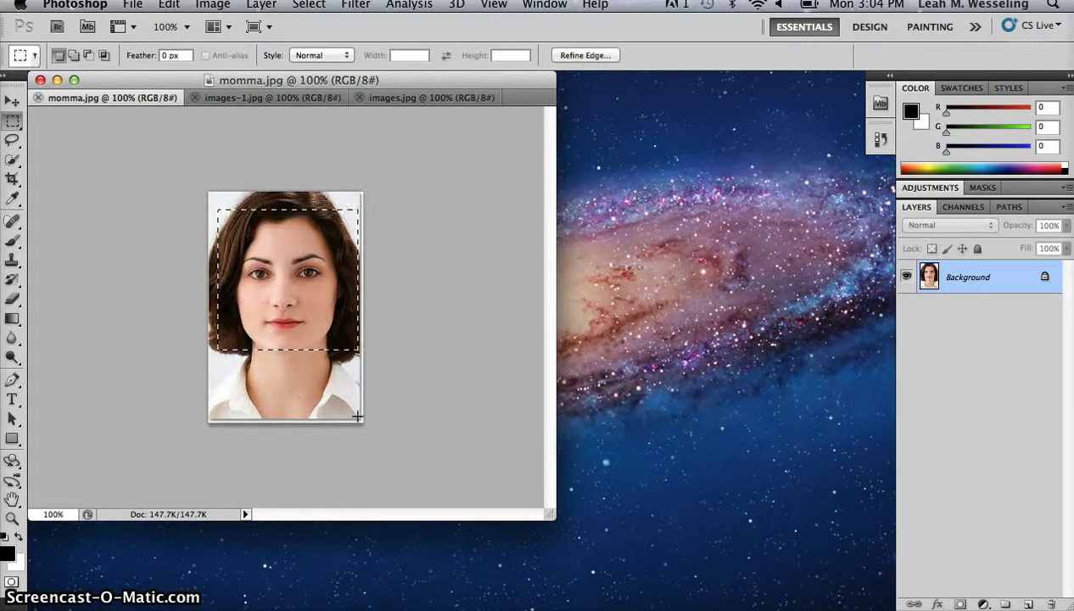
pyautogui.click(212, 5)
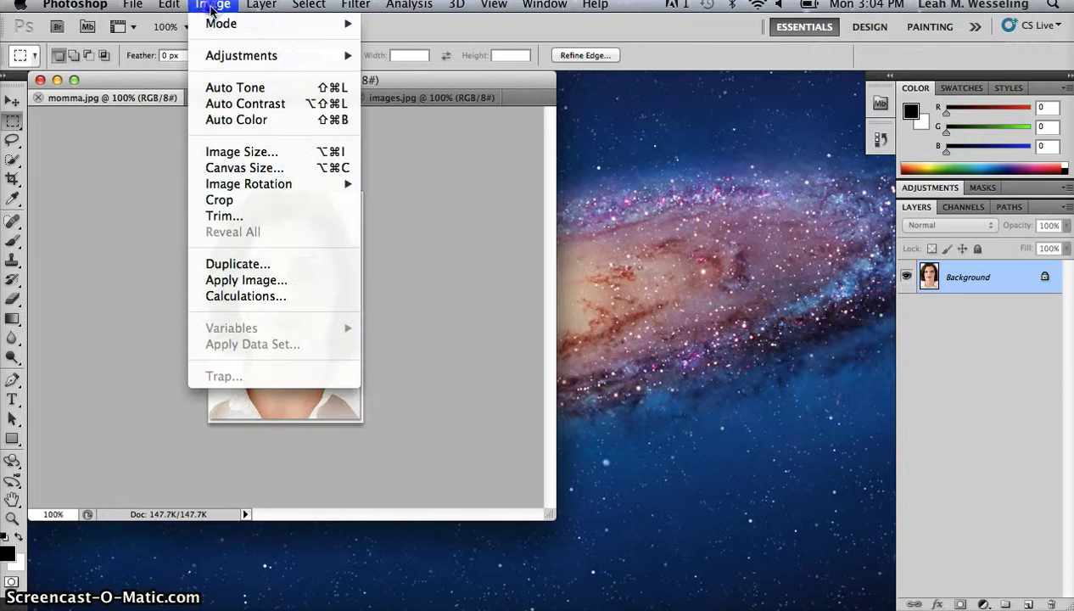
pyautogui.click(238, 200)
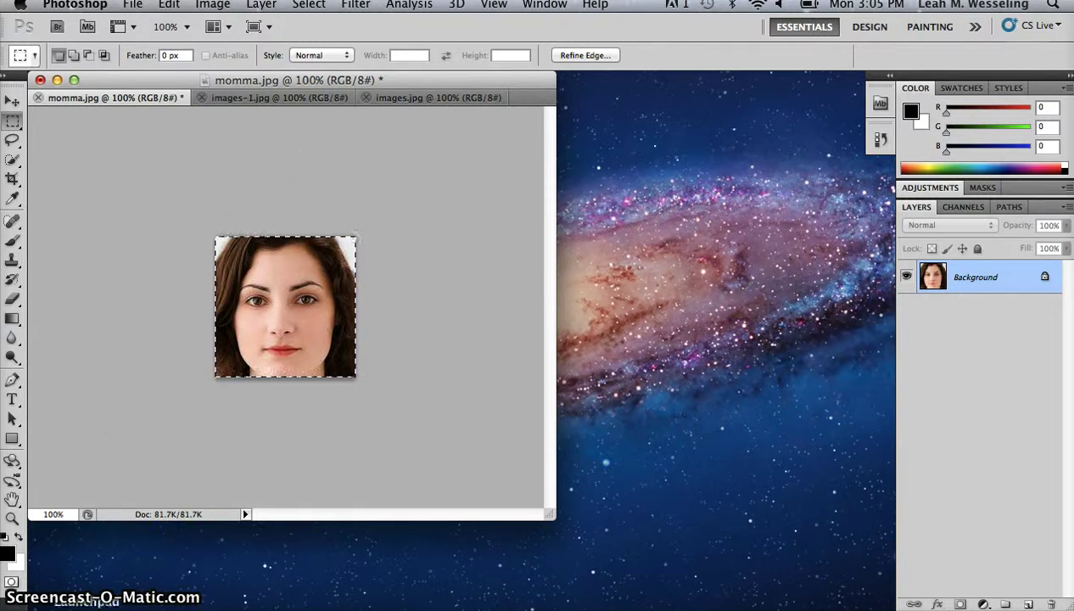
pyautogui.click(215, 412)
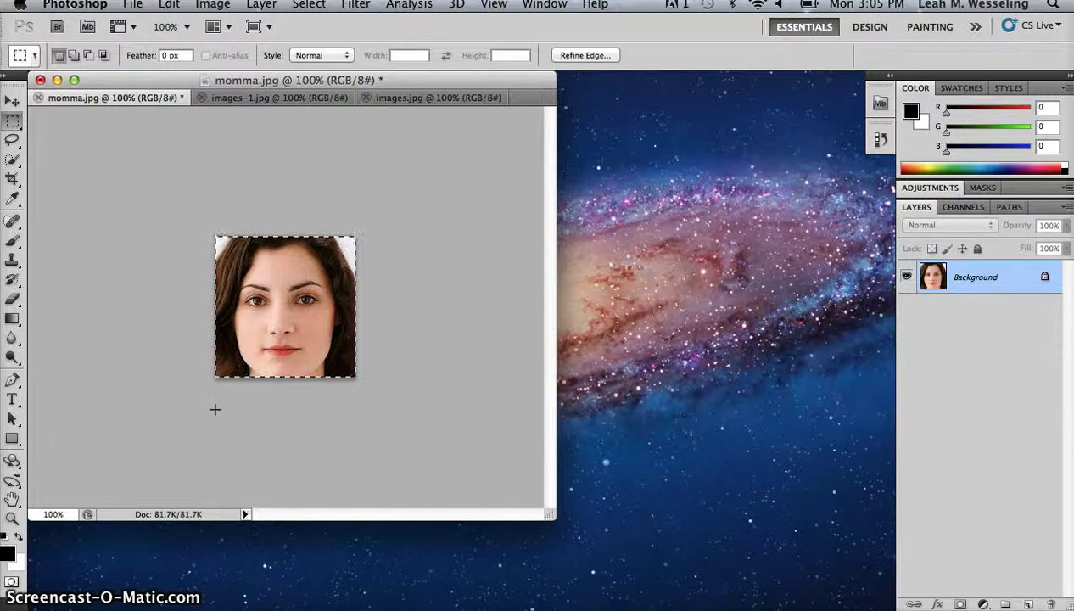
pyautogui.click(117, 287)
pyautogui.press('super+d')
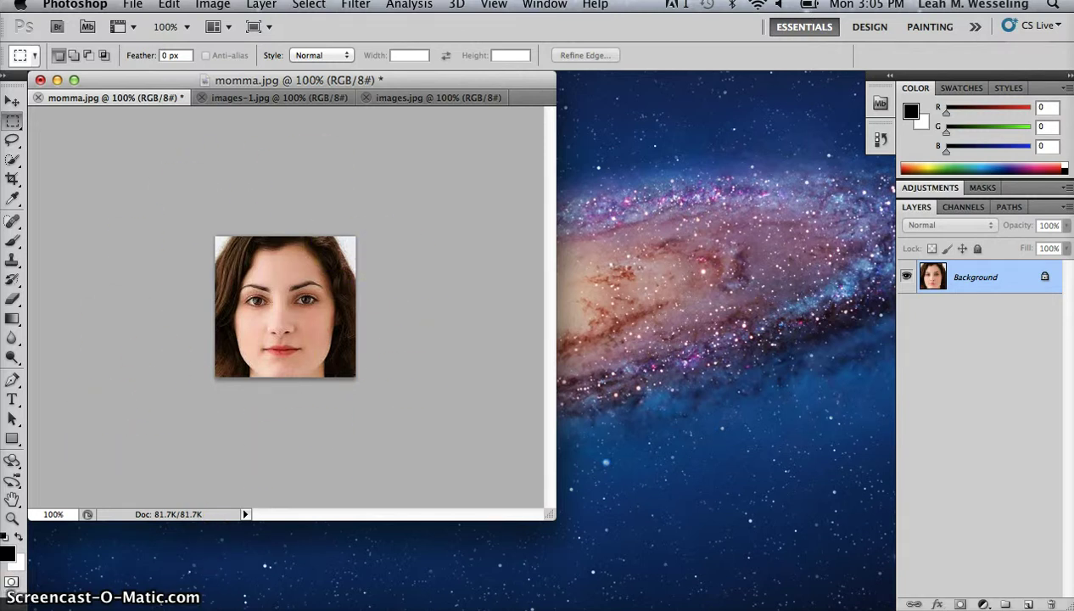
# Bring images-1.jpg to the front and activate the Crop tool.
pyautogui.click(234, 101)
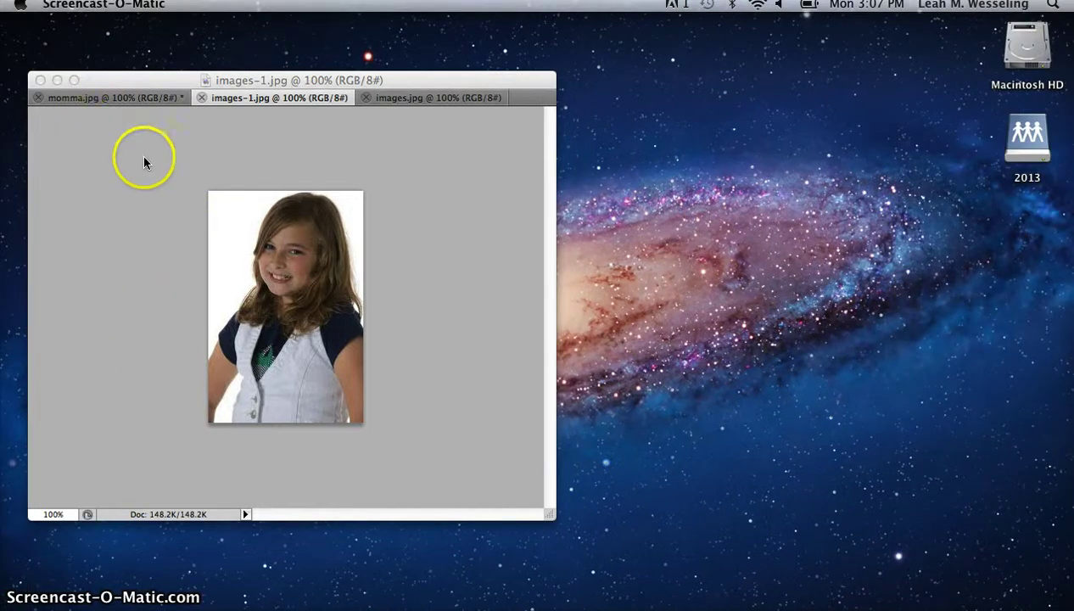
pyautogui.click(110, 224)
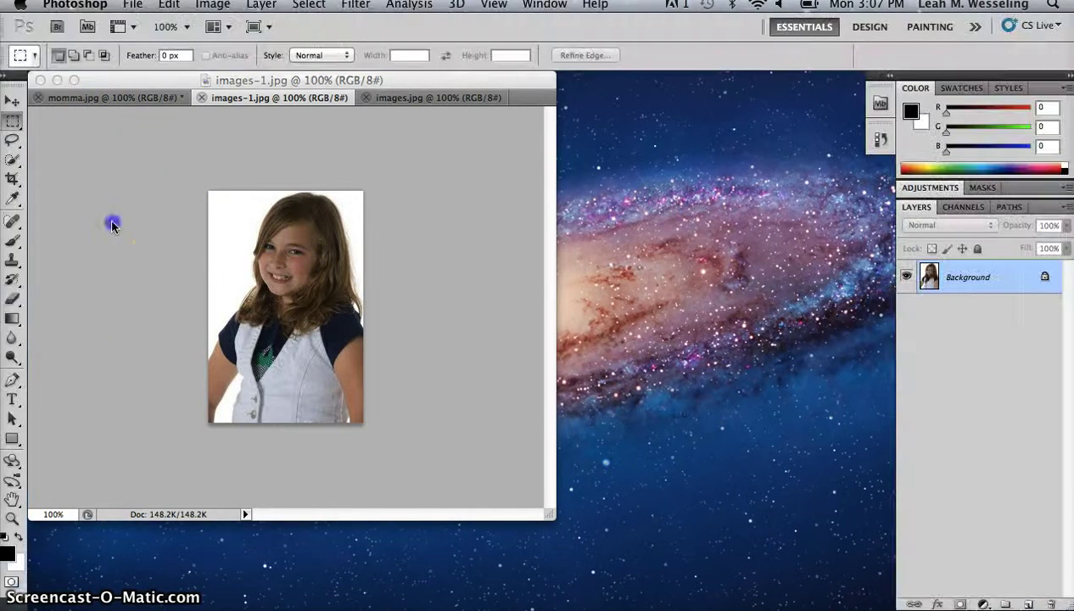
pyautogui.click(15, 180)
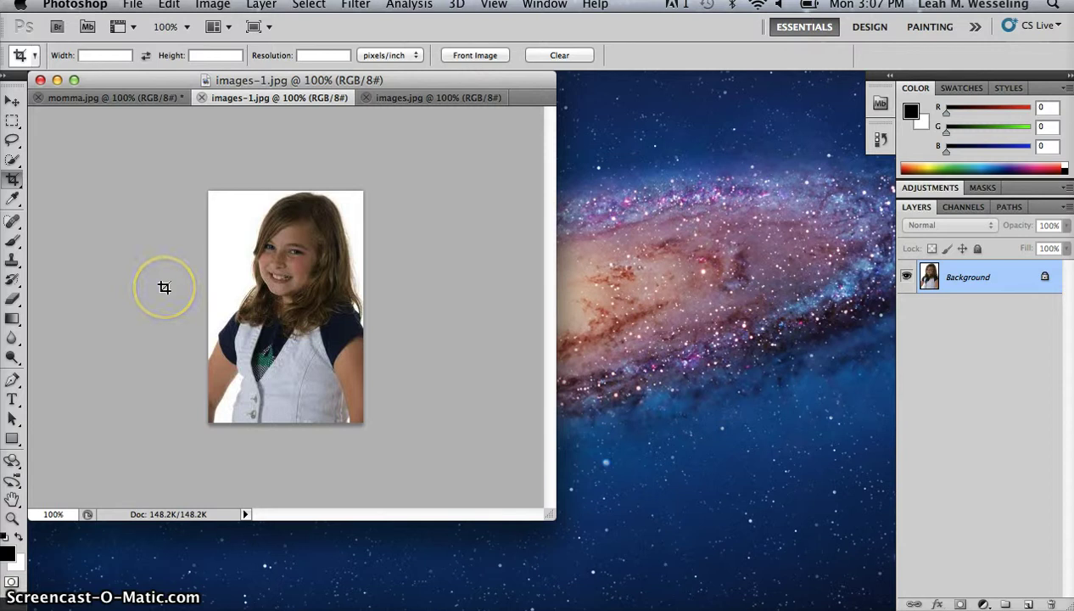
# Set the crop width and height to 50 in, keeping the resolution unit at pixels/inch.
pyautogui.click(112, 55)
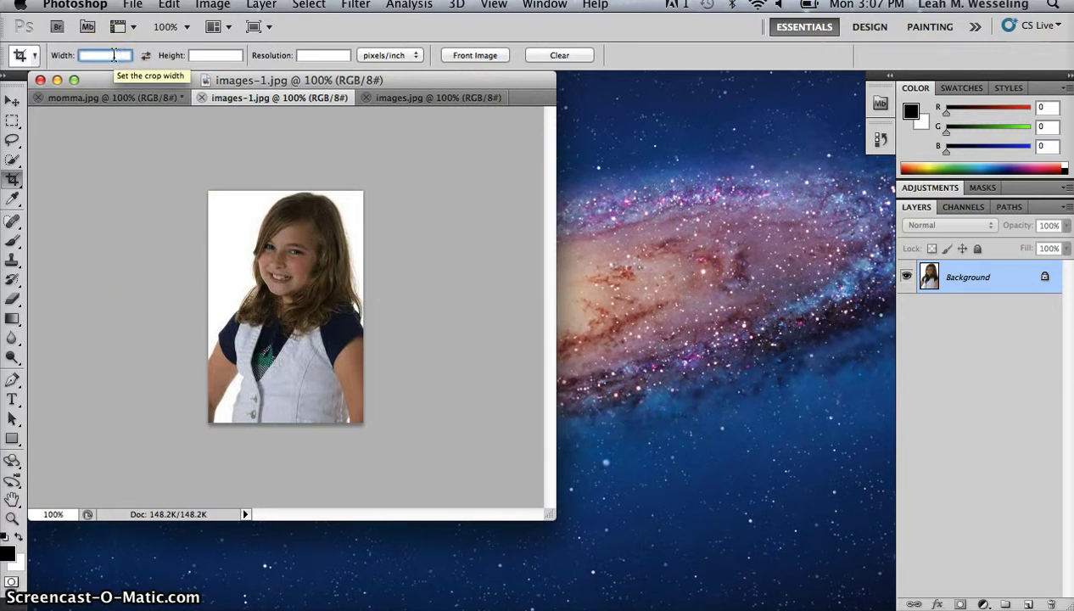
pyautogui.click(192, 55)
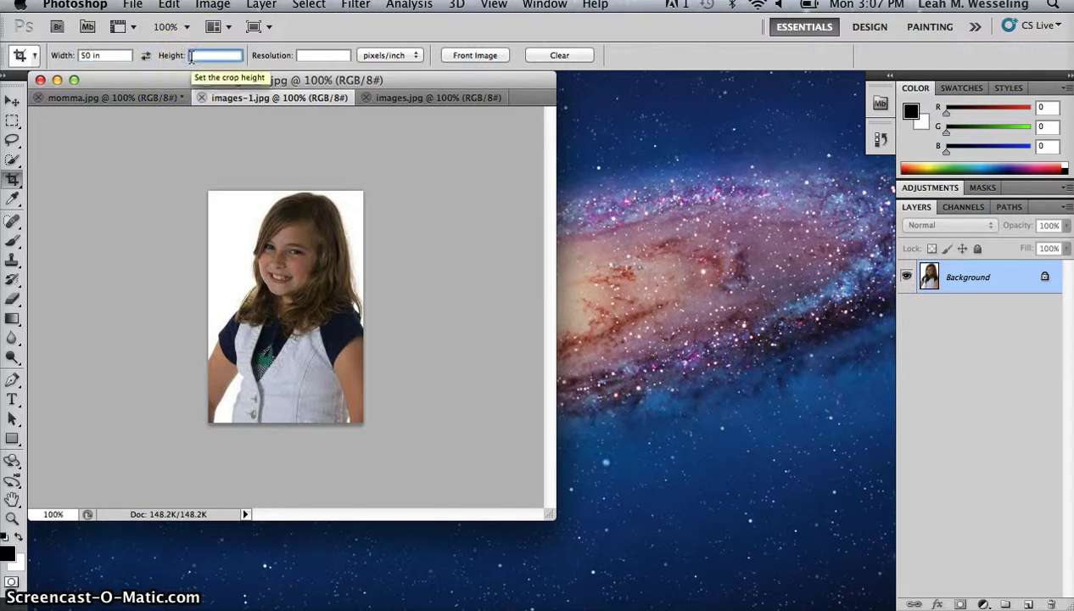
pyautogui.write('60')
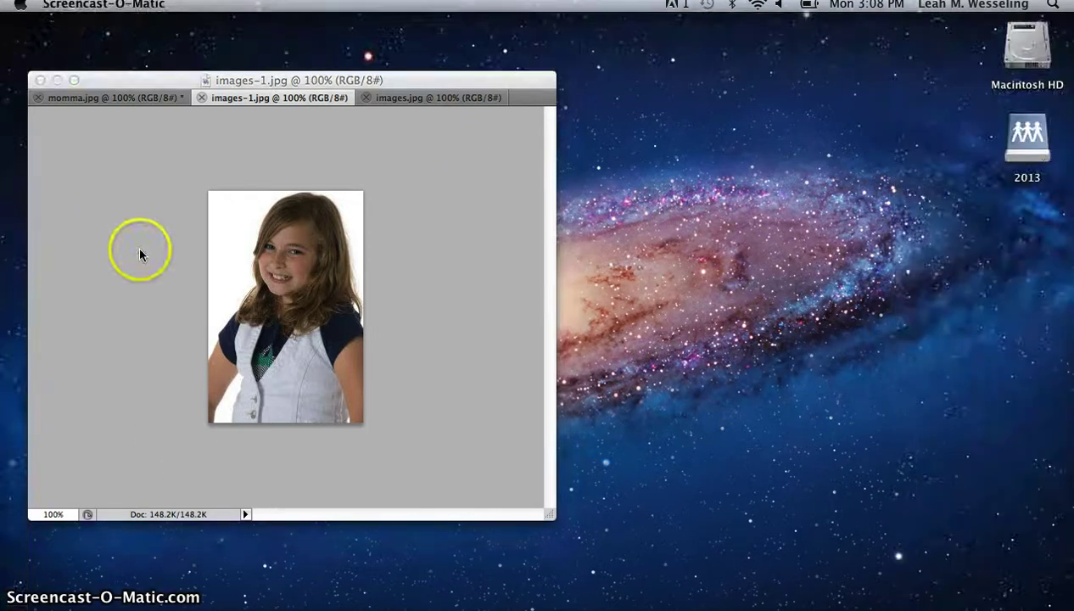
pyautogui.click(138, 245)
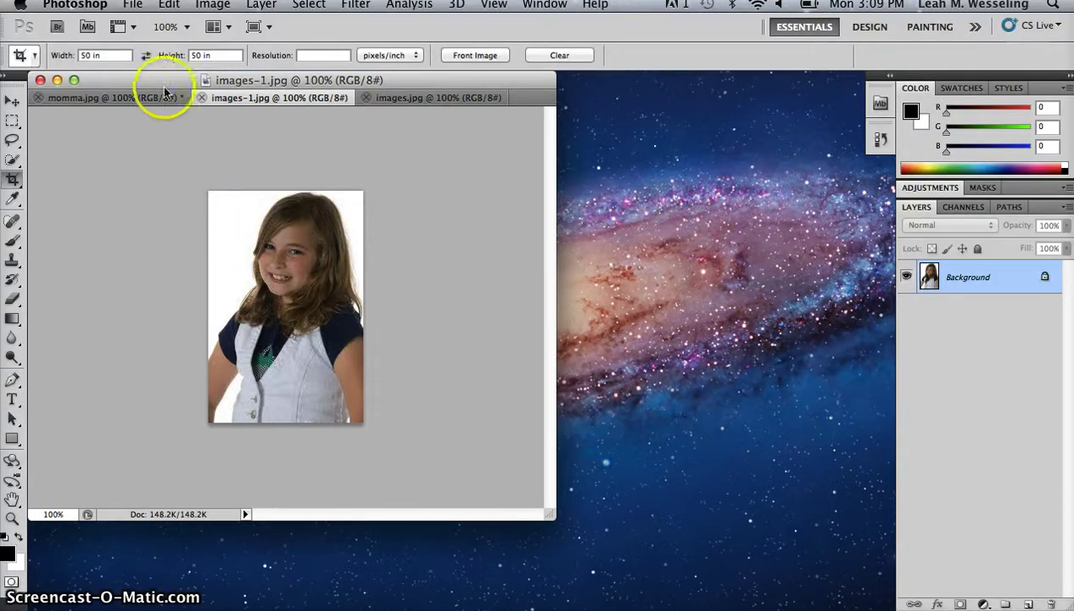
pyautogui.click(415, 56)
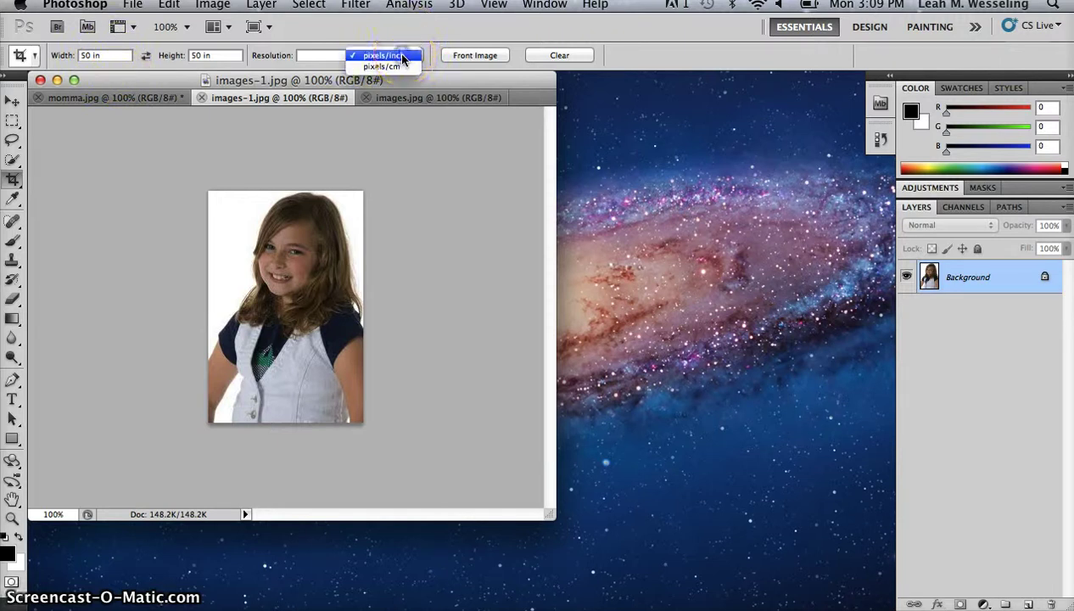
pyautogui.click(405, 58)
# Set the crop width and crop height to 50 px each.
pyautogui.click(101, 55)
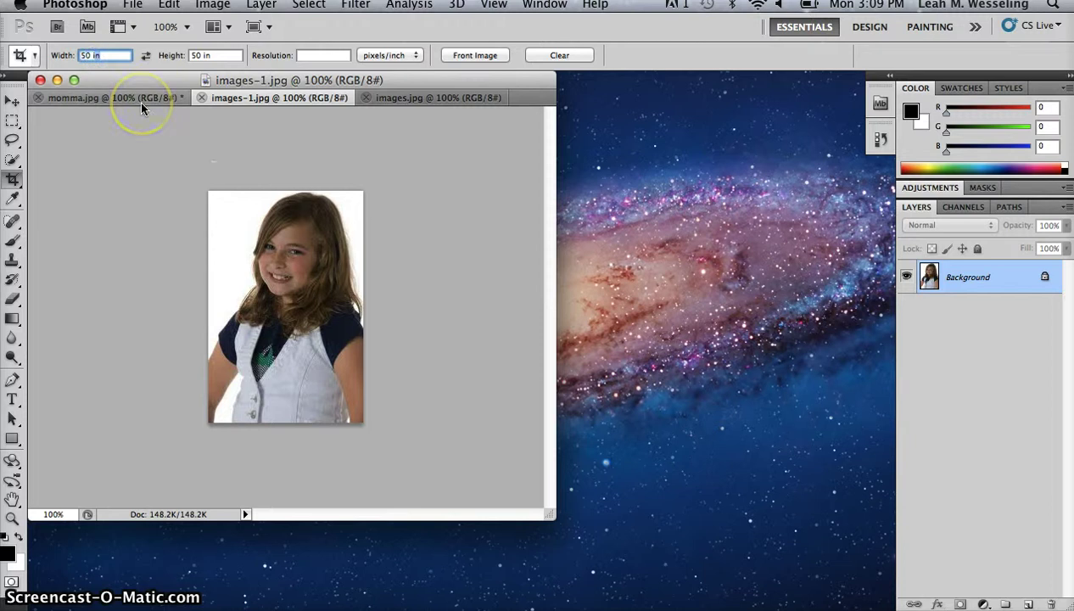
pyautogui.click(101, 55)
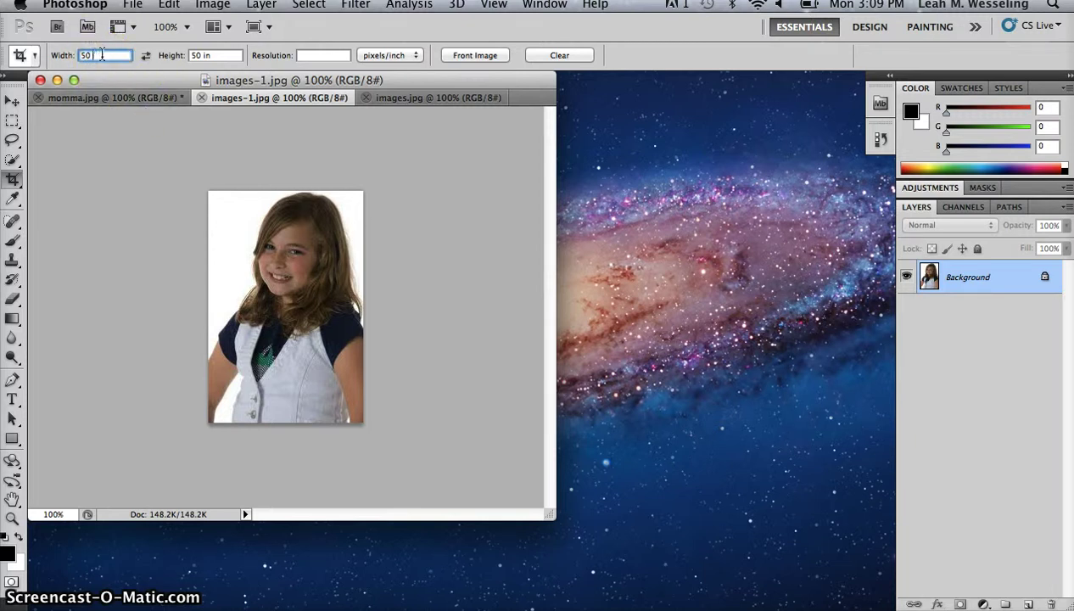
pyautogui.write('50 px')
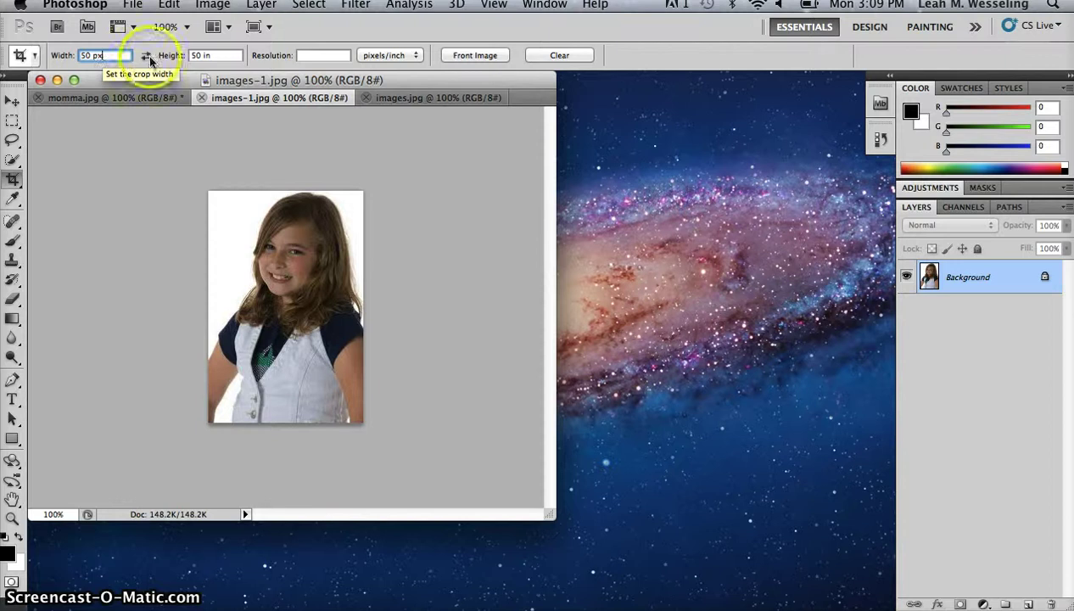
pyautogui.click(220, 56)
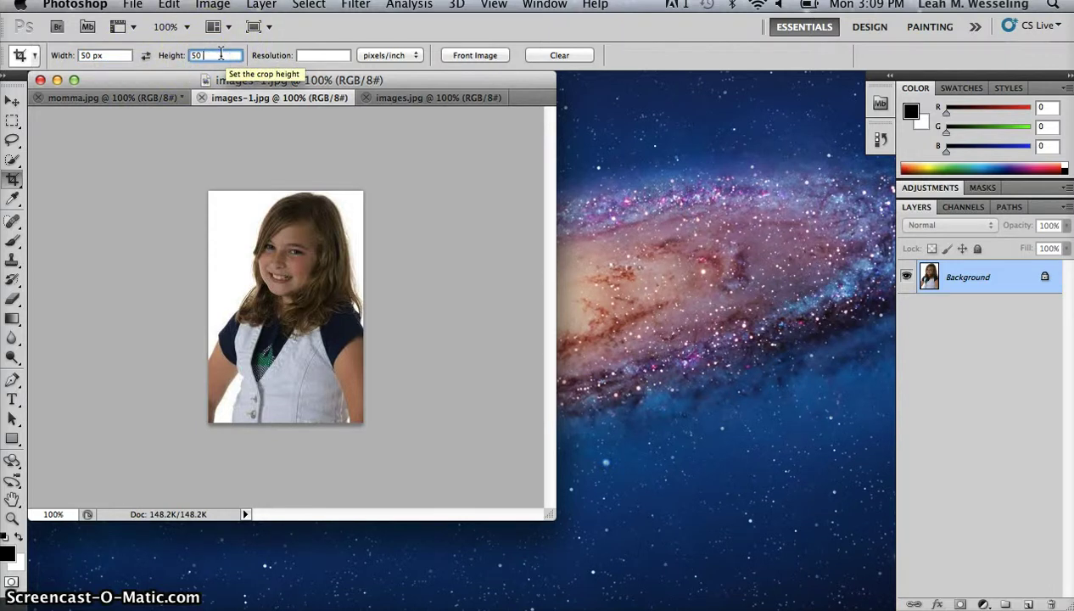
pyautogui.write('50 px')
# Crop images-1.jpg to a square frame around the girl's head and hair, adjusting the frame's size and position before applying it.
pyautogui.click(246, 217)
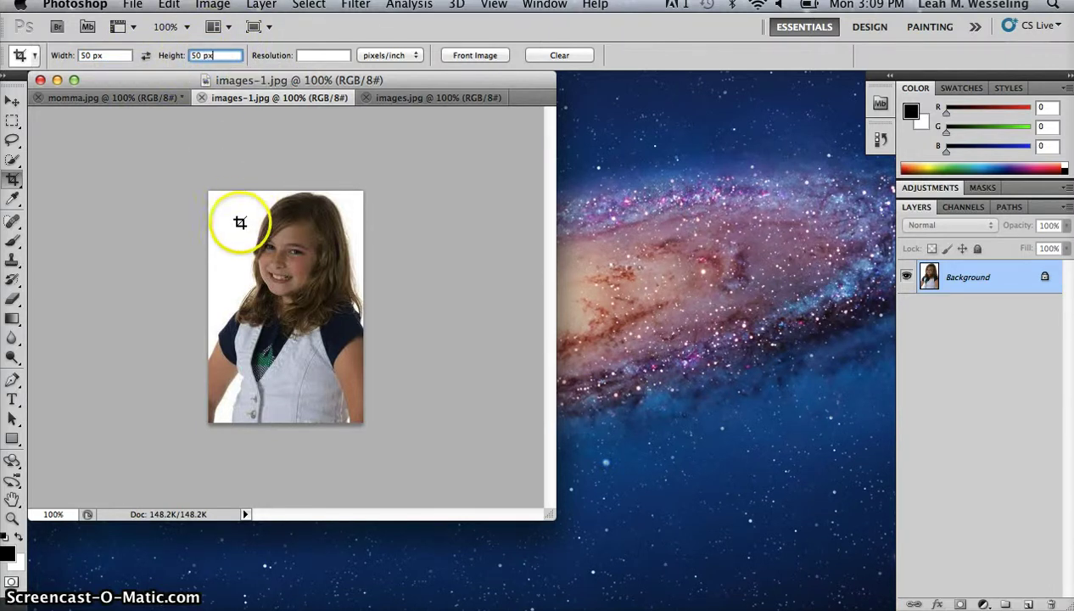
pyautogui.moveTo(227, 223); pyautogui.dragTo(244, 232)
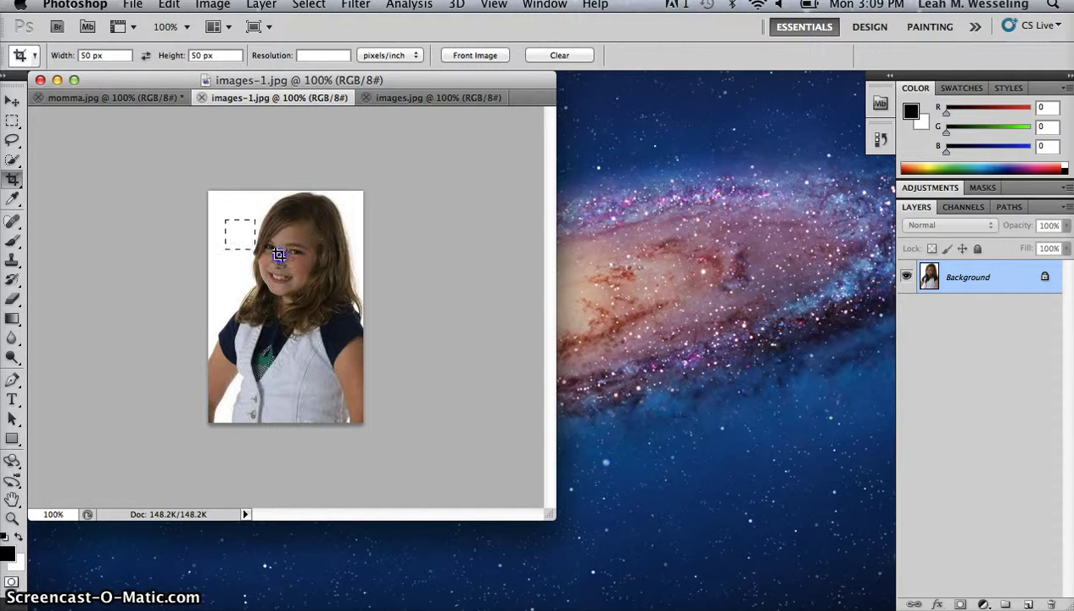
pyautogui.moveTo(343, 290); pyautogui.dragTo(354, 327)
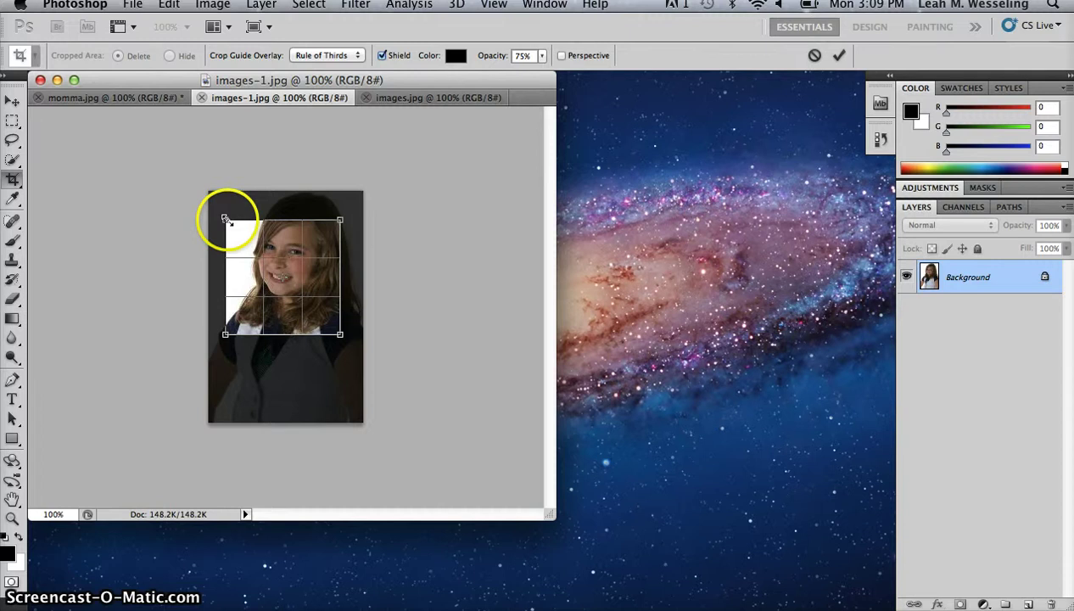
pyautogui.moveTo(226, 218)
pyautogui.mouseDown()
pyautogui.moveTo(242, 201)
pyautogui.moveTo(242, 221)
pyautogui.moveTo(241, 210)
pyautogui.mouseUp()
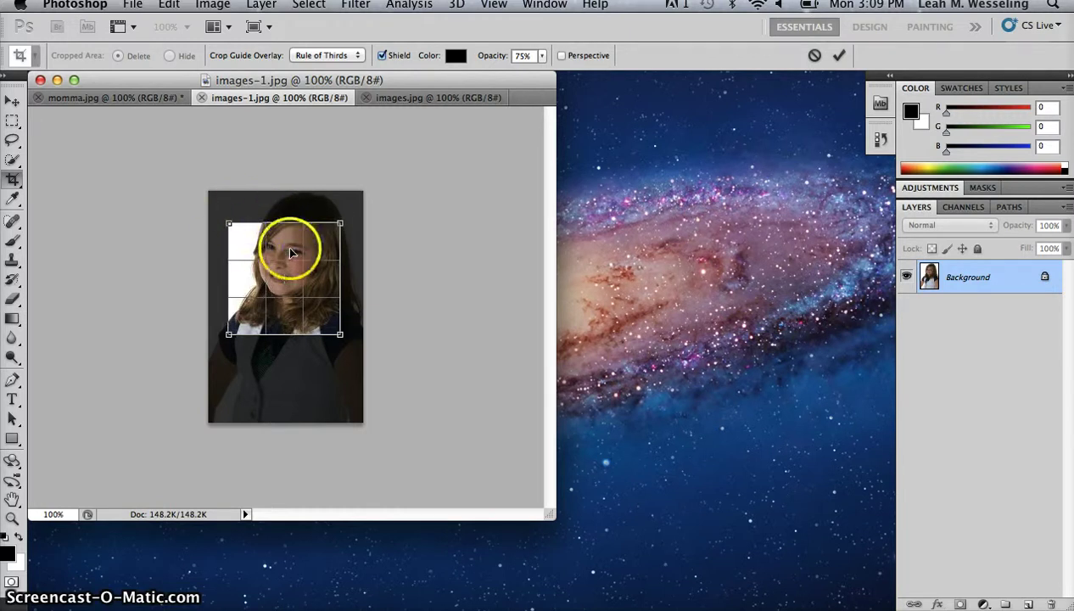
pyautogui.moveTo(290, 252)
pyautogui.mouseDown()
pyautogui.moveTo(302, 191)
pyautogui.moveTo(302, 234)
pyautogui.mouseUp()
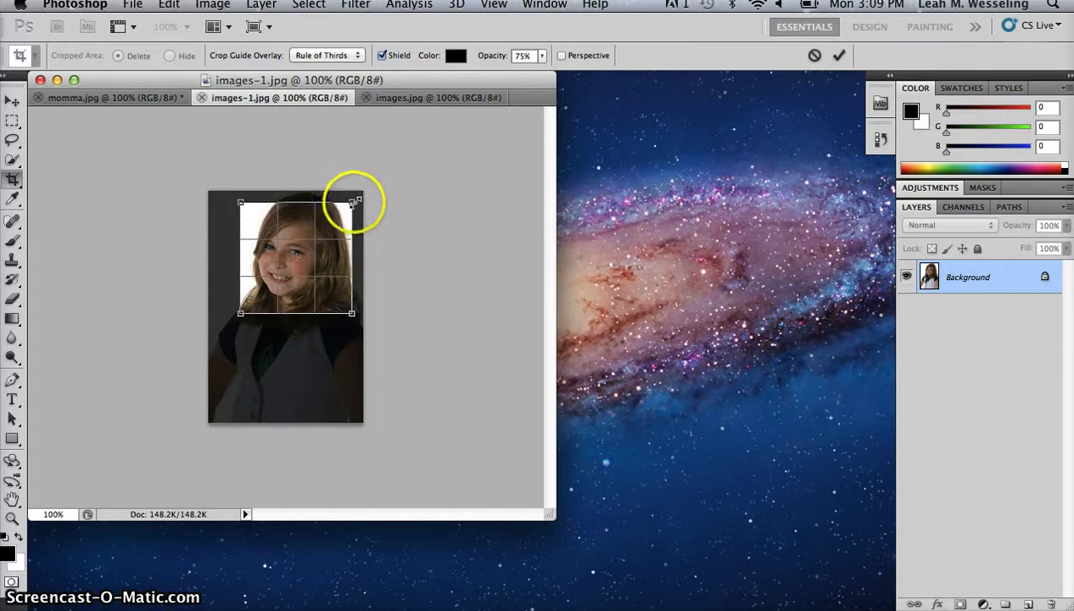
pyautogui.moveTo(355, 199); pyautogui.dragTo(362, 192)
pyautogui.click(305, 239)
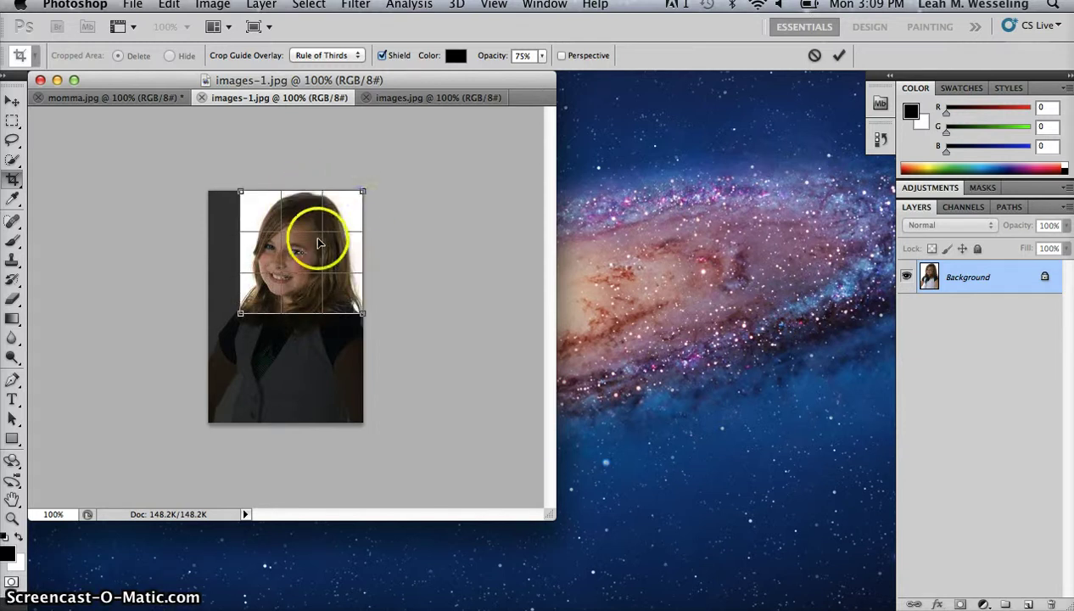
pyautogui.moveTo(319, 246); pyautogui.dragTo(319, 258)
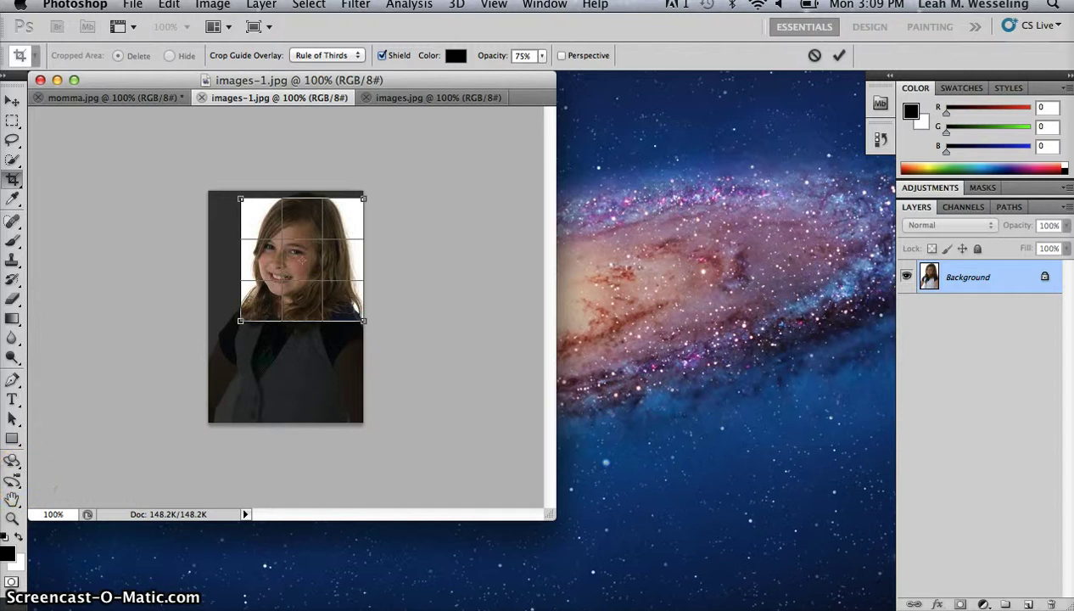
pyautogui.click(276, 446)
pyautogui.press('Return')
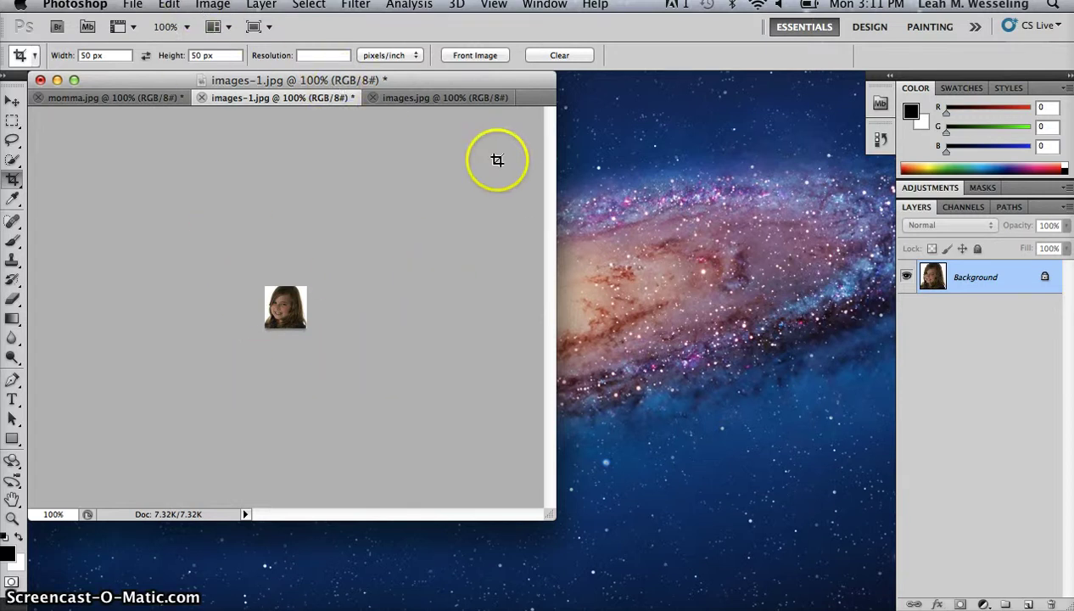
# Crop images.jpg to a 50 px square centred on the baby's face.
pyautogui.click(402, 100)
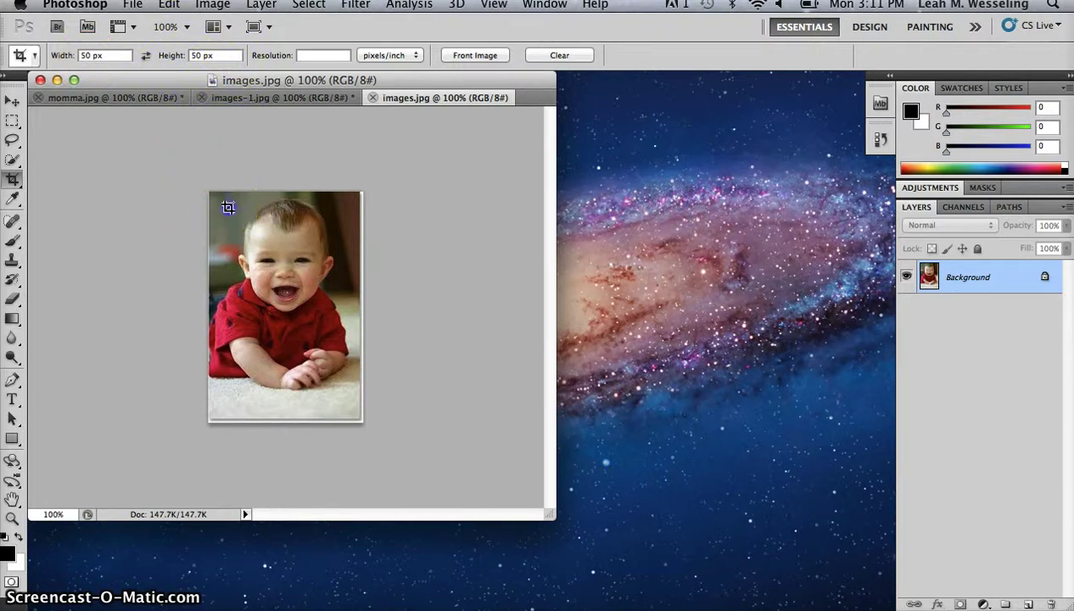
pyautogui.moveTo(358, 299); pyautogui.dragTo(396, 320)
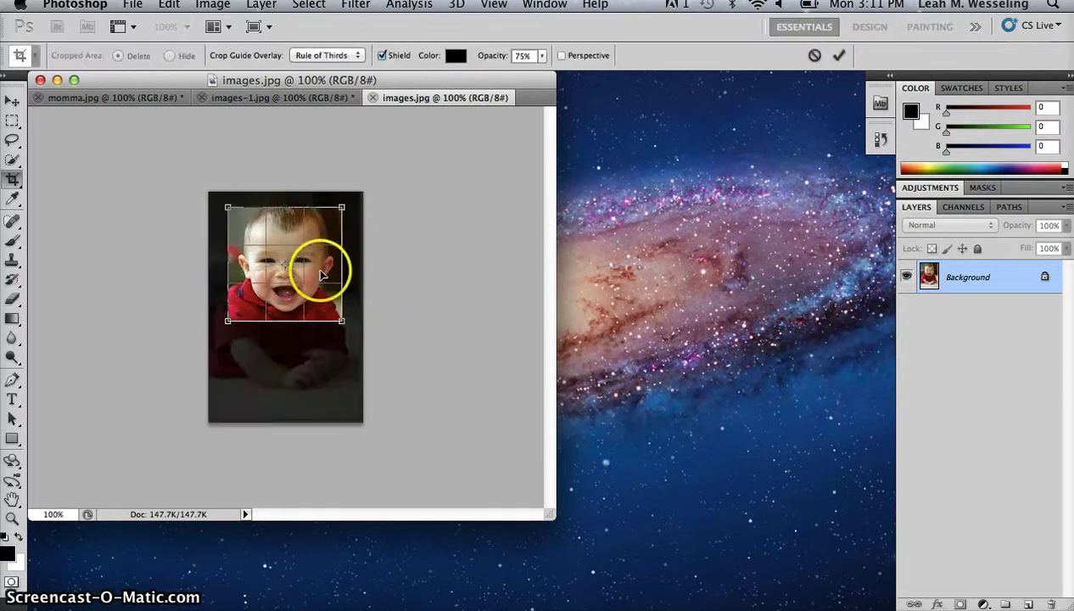
pyautogui.moveTo(322, 273); pyautogui.dragTo(323, 268)
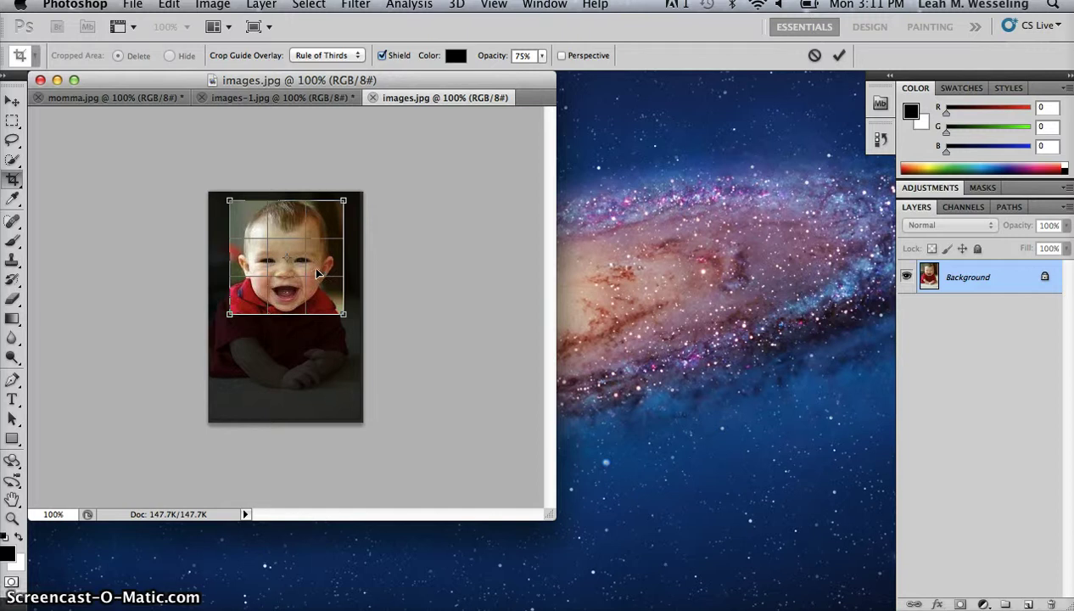
pyautogui.press('Return')
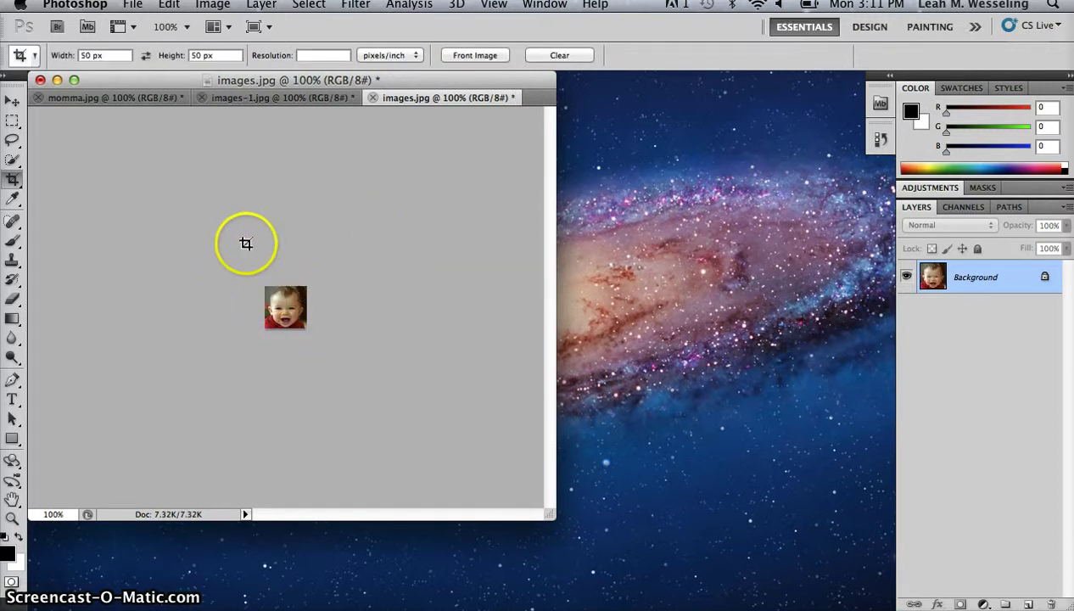
# Create a new document 100 pixels wide and 100 pixels high, with a resolution of 72 pixels/inch and a white background.
pyautogui.click(260, 100)
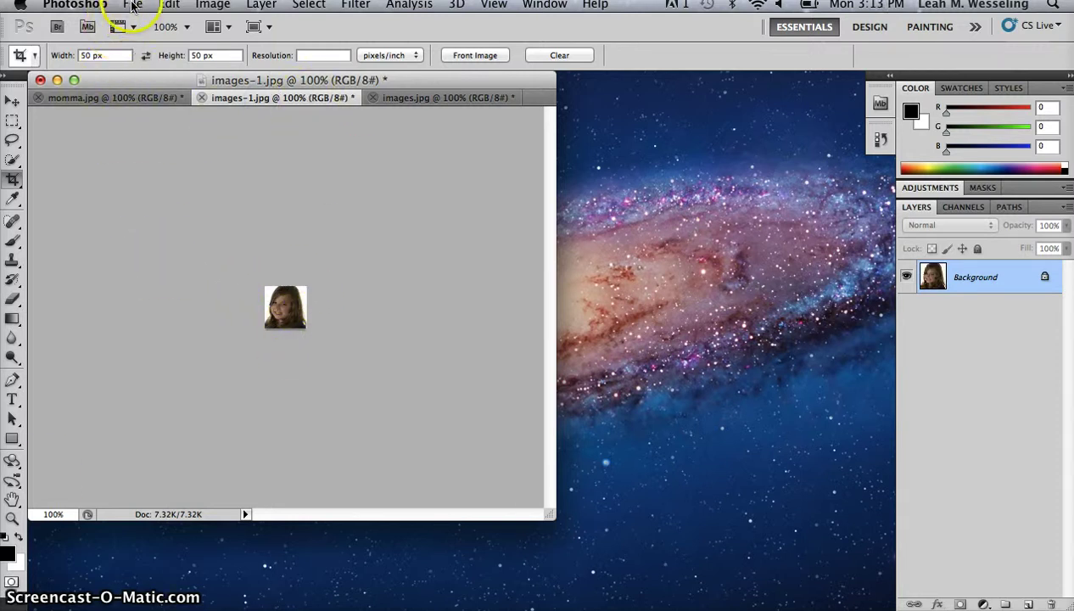
pyautogui.click(133, 7)
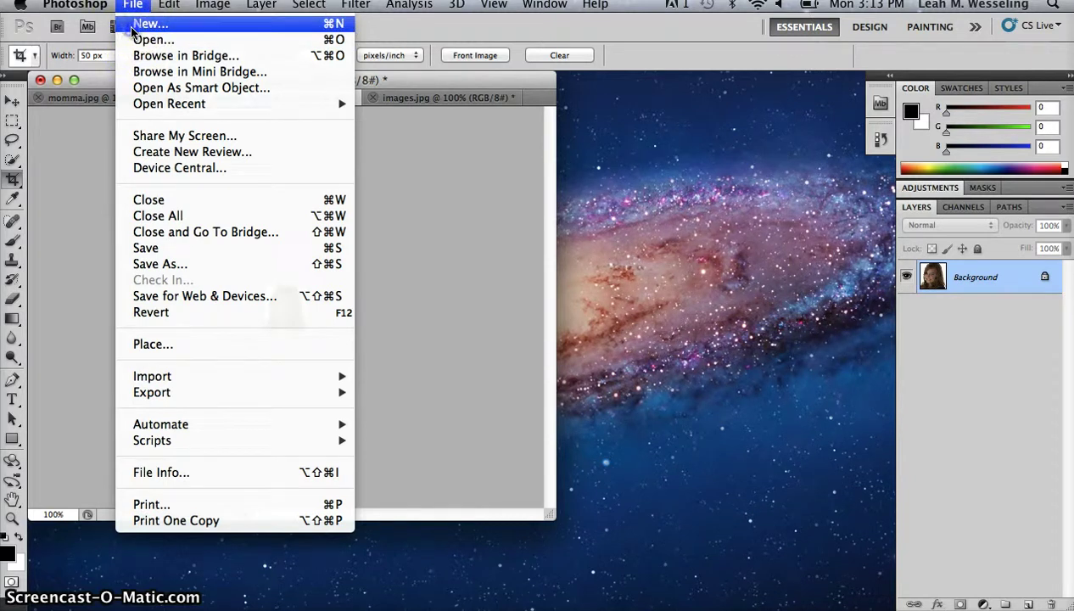
pyautogui.click(132, 31)
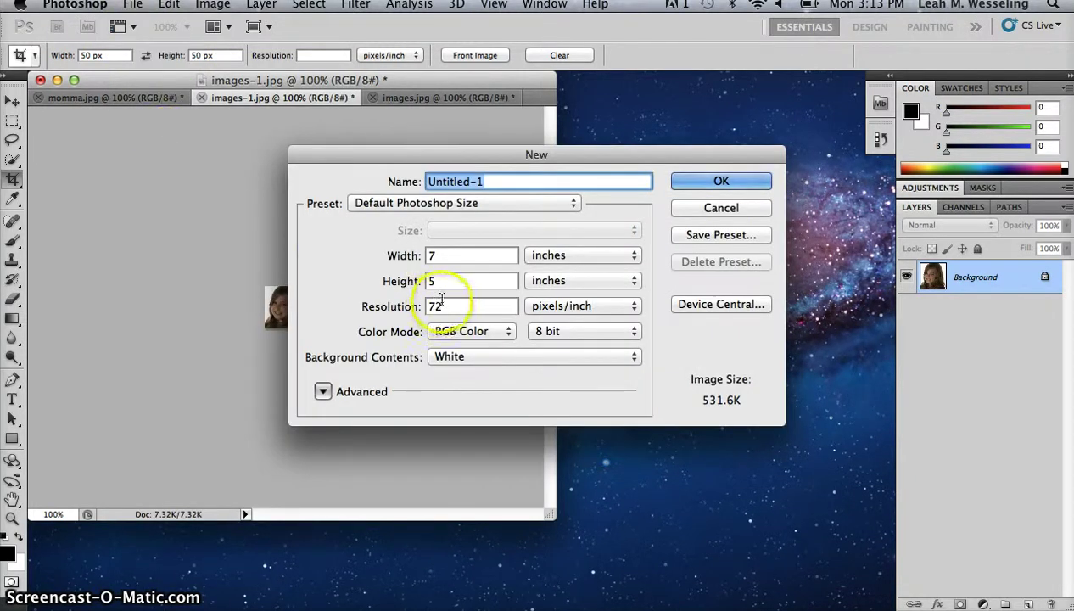
pyautogui.click(631, 254)
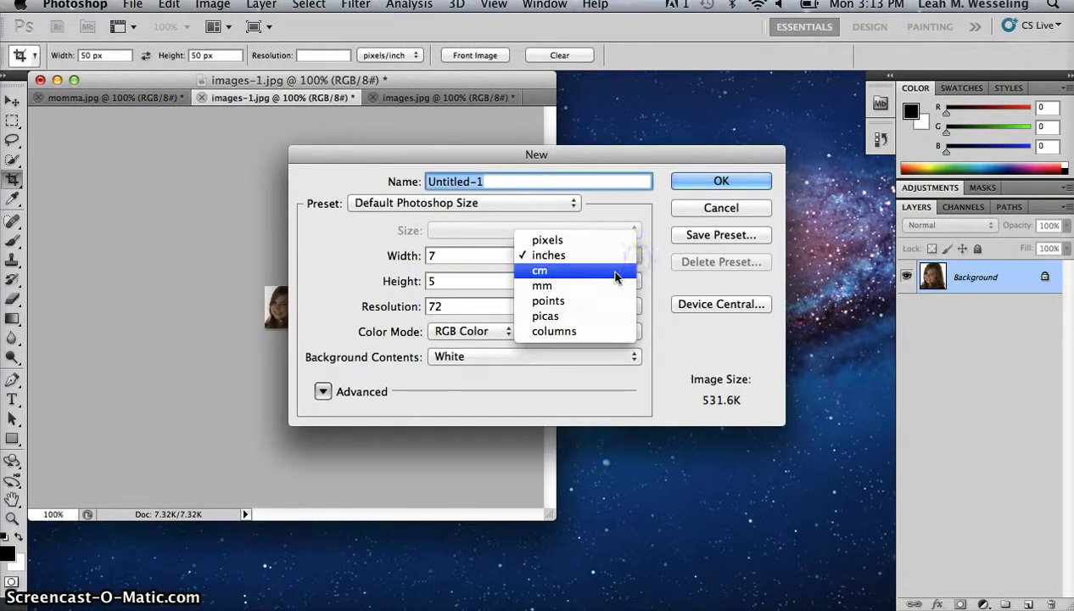
pyautogui.click(605, 238)
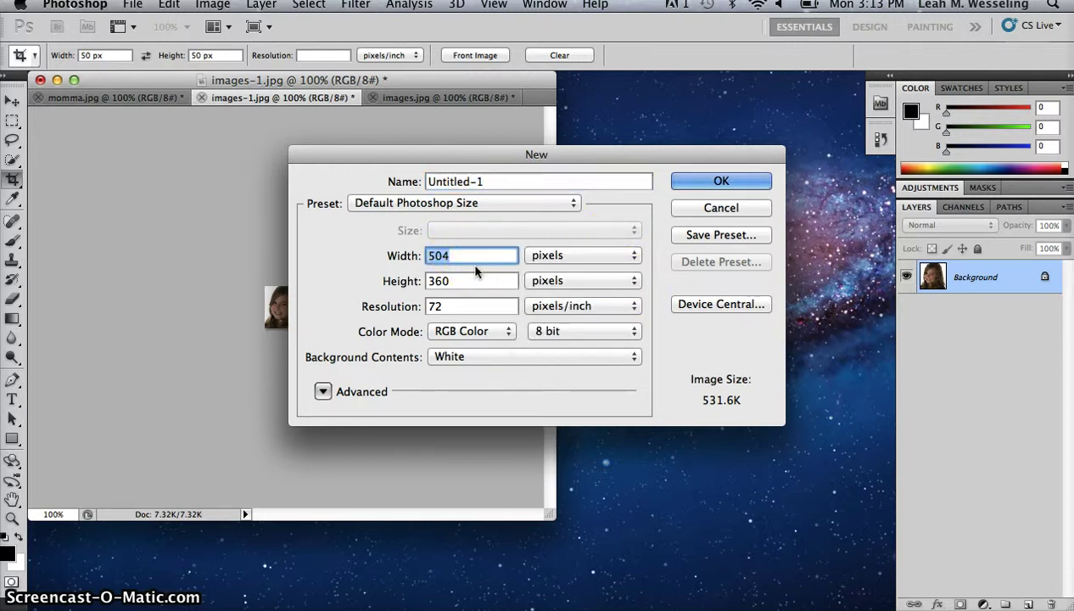
pyautogui.write('10')
pyautogui.click(506, 268)
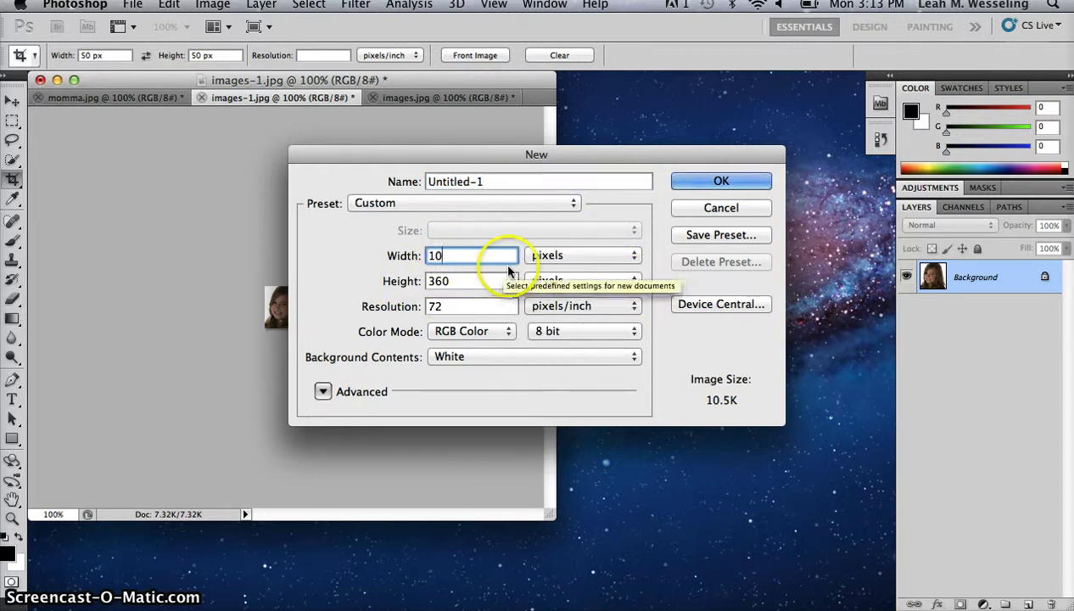
pyautogui.write('0')
pyautogui.click(459, 281)
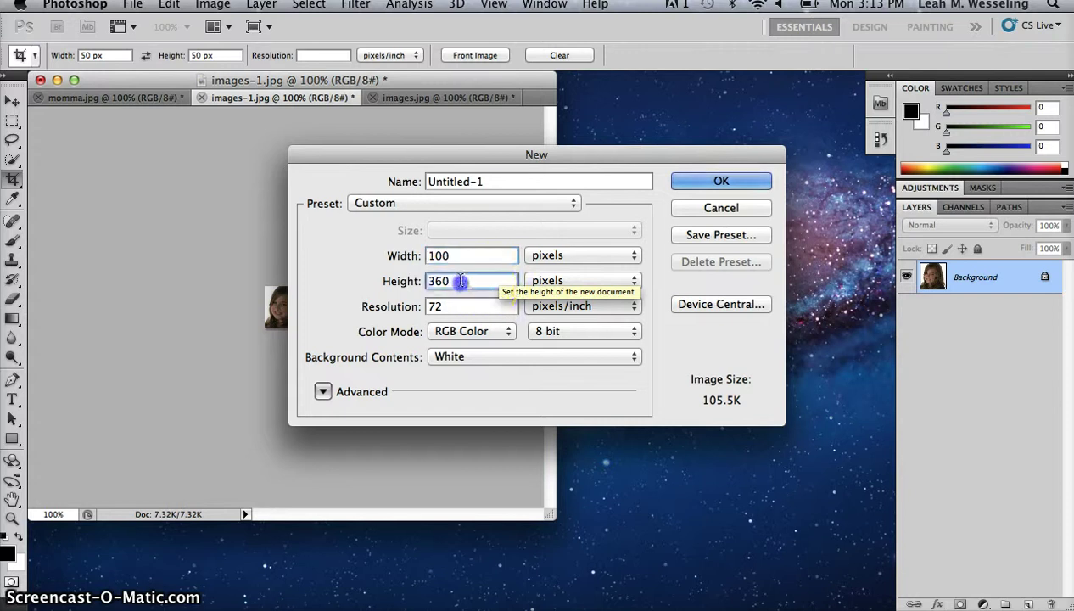
pyautogui.moveTo(459, 281); pyautogui.dragTo(406, 282)
pyautogui.write('100')
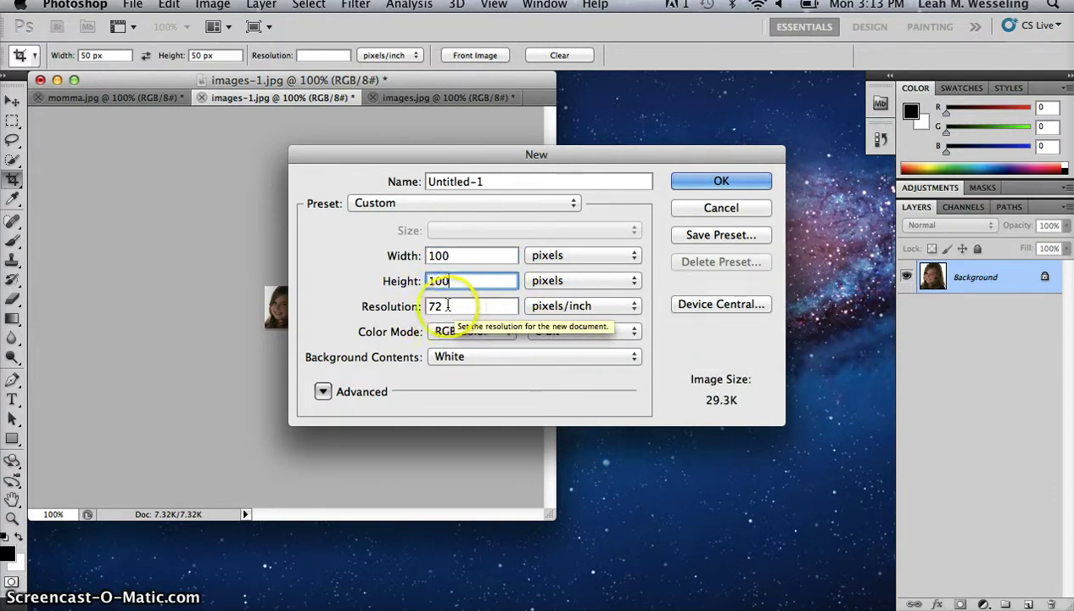
pyautogui.click(705, 182)
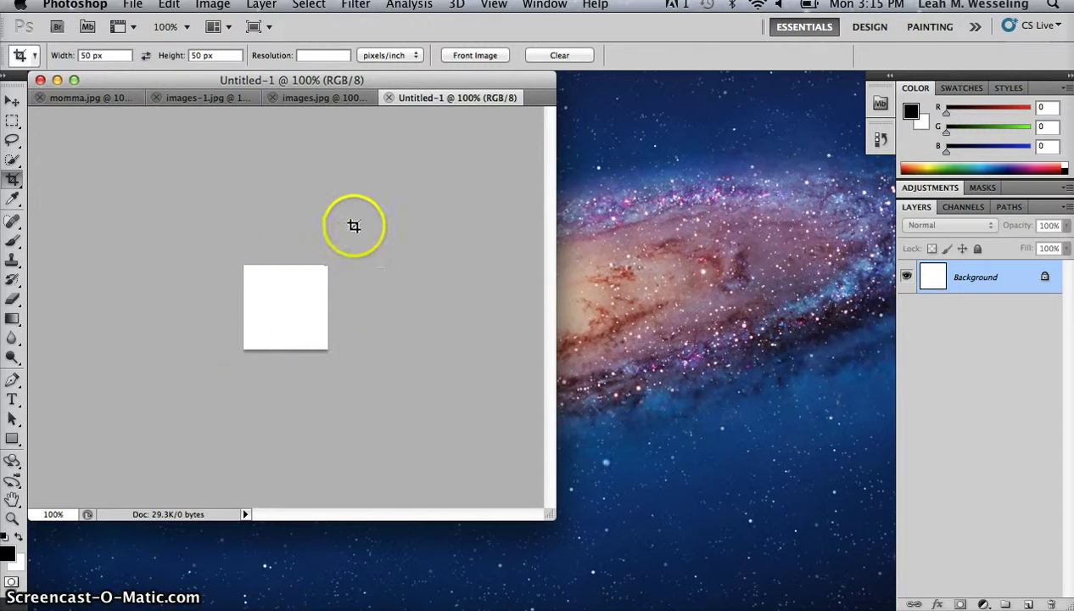
# Copy the girl's portrait from images-1.jpg into Untitled-1 with the Move tool and place it in the upper-left corner of the canvas.
pyautogui.click(212, 97)
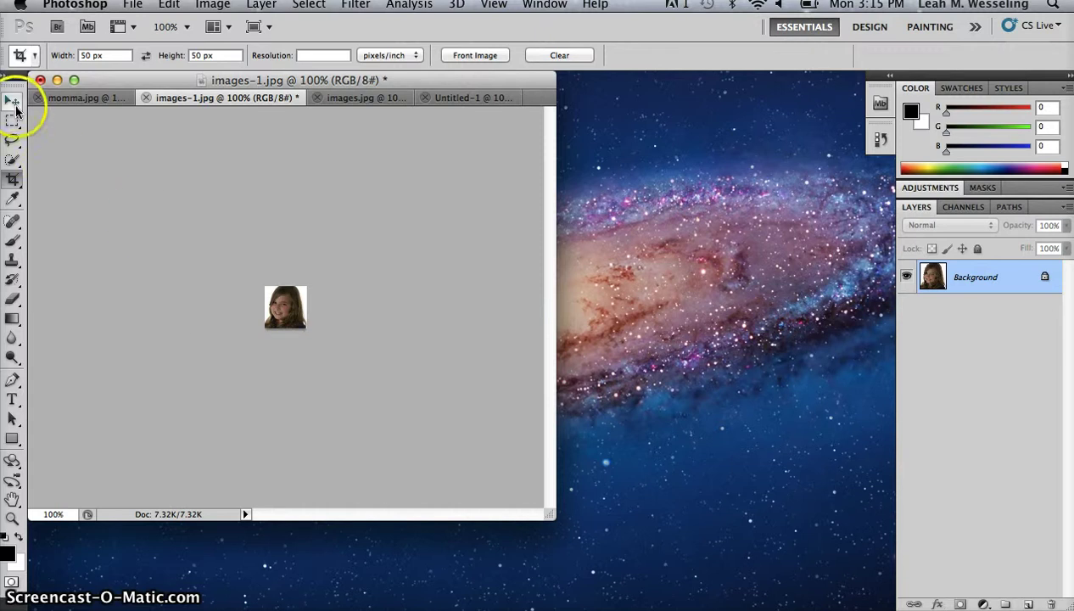
pyautogui.click(13, 102)
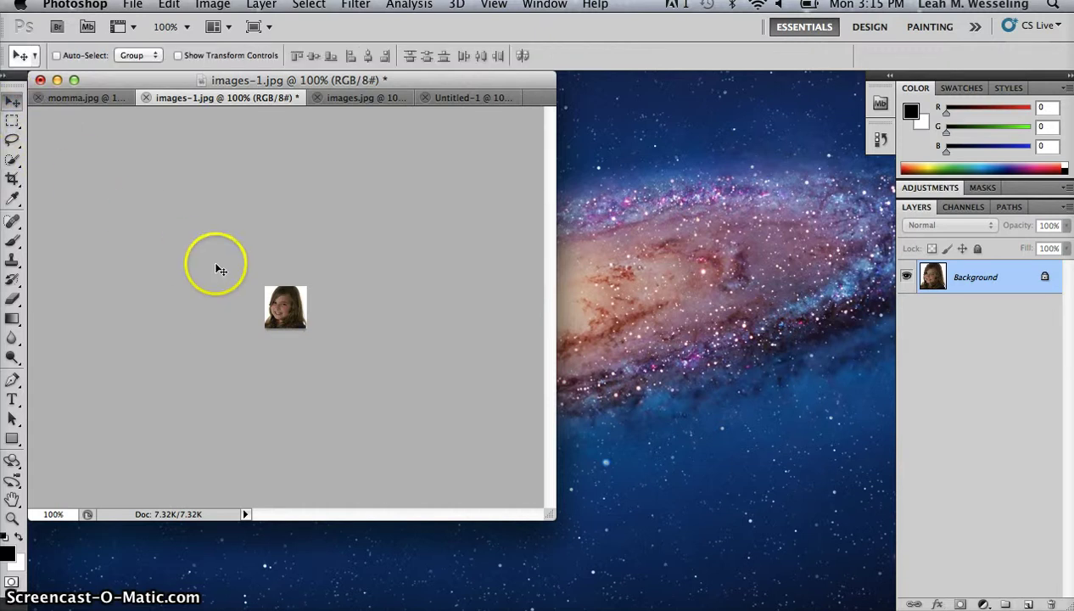
pyautogui.click(282, 312)
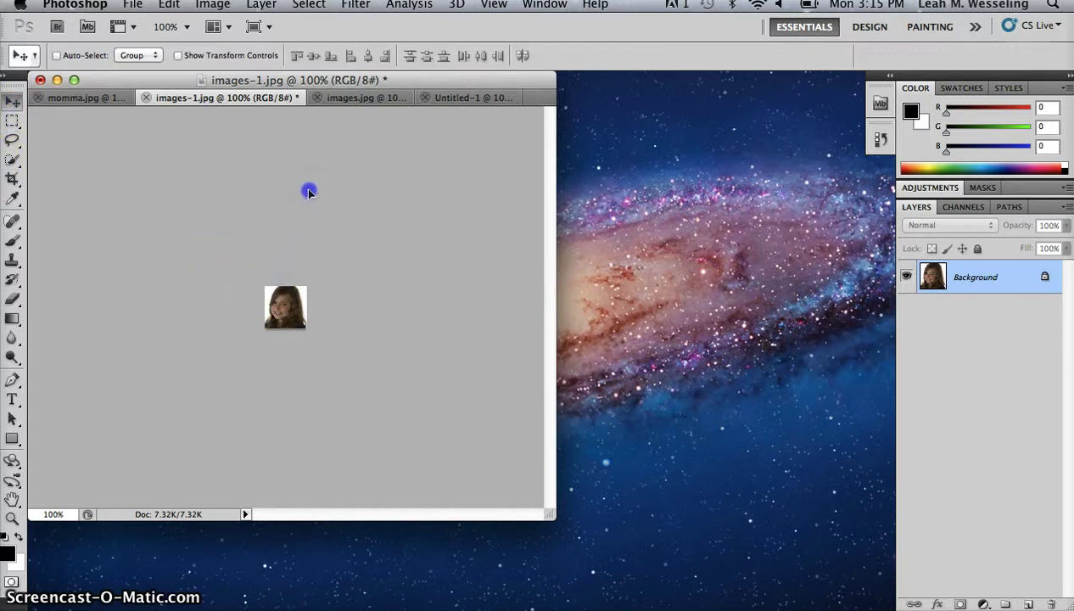
pyautogui.moveTo(450, 97); pyautogui.dragTo(278, 301)
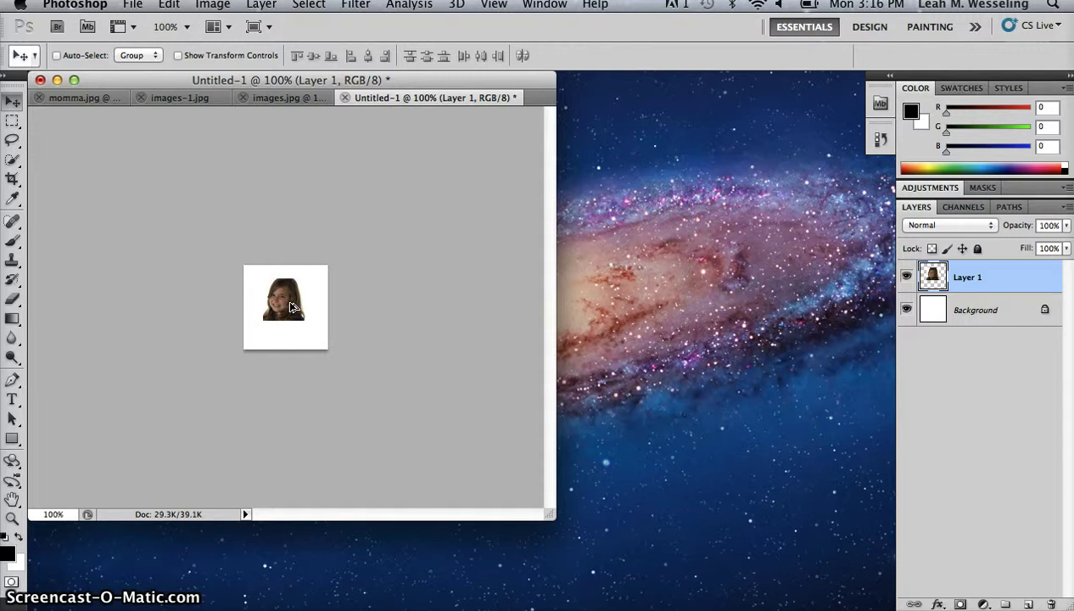
pyautogui.moveTo(289, 304); pyautogui.dragTo(266, 292)
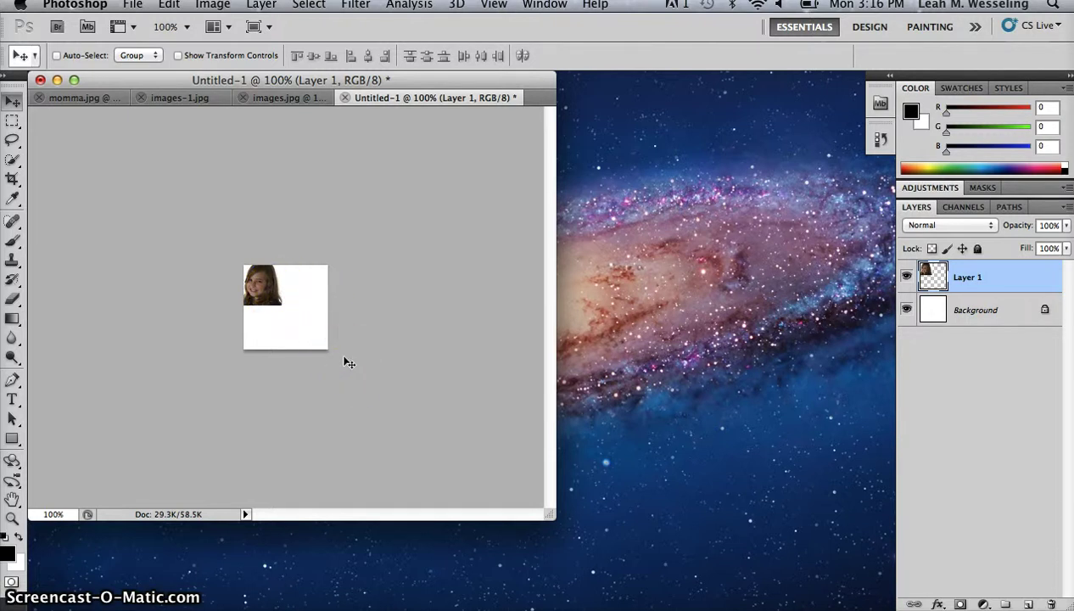
# Duplicate the girl's portrait layer and fit the copy into the lower-right corner of the canvas.
pyautogui.moveTo(278, 314); pyautogui.dragTo(316, 339)
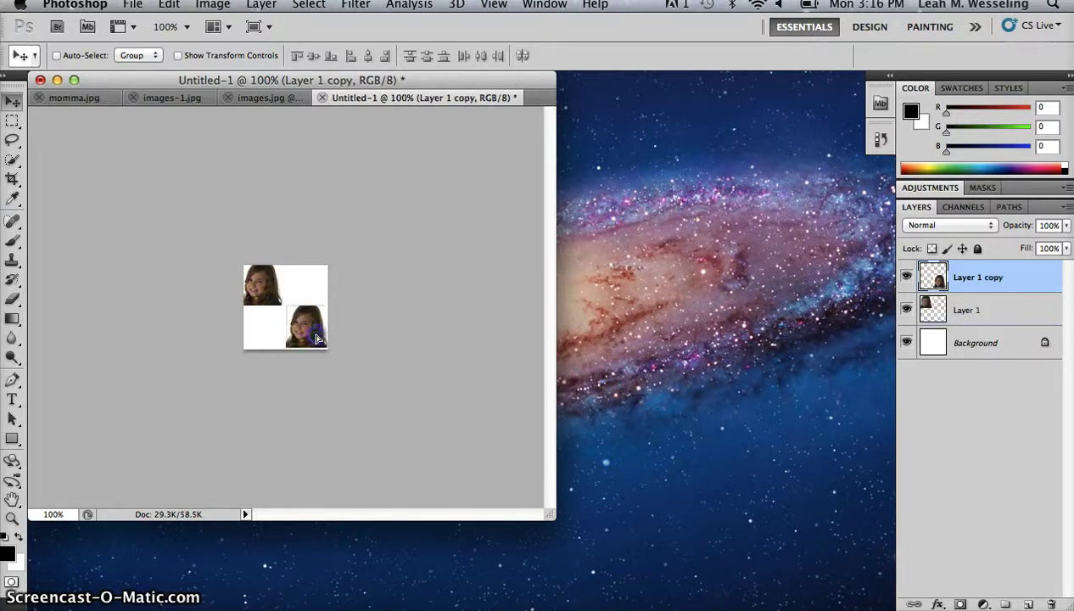
pyautogui.click(272, 296)
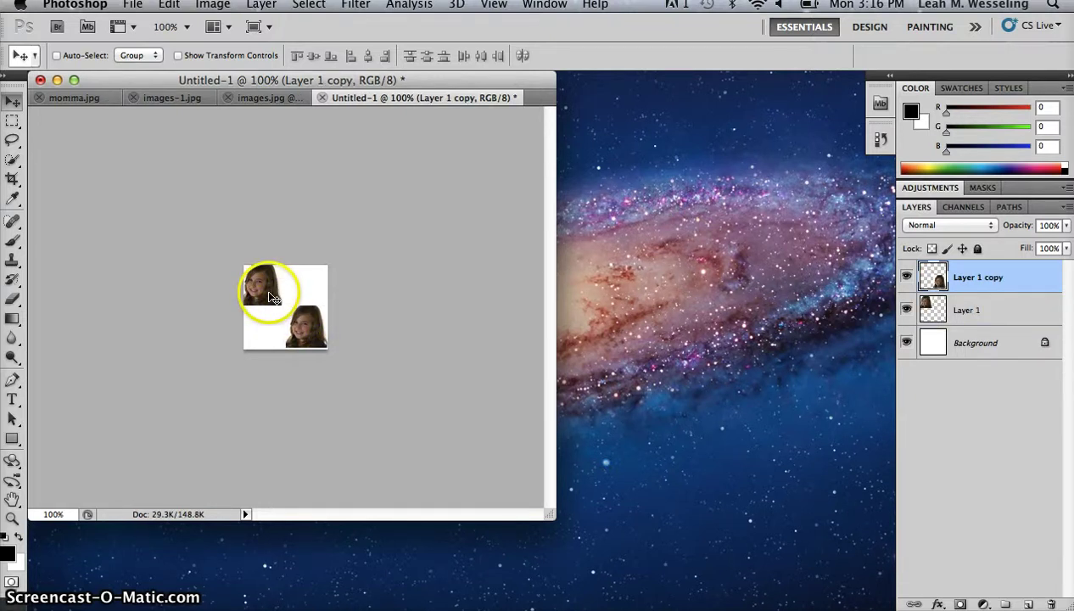
pyautogui.moveTo(269, 297); pyautogui.dragTo(272, 298)
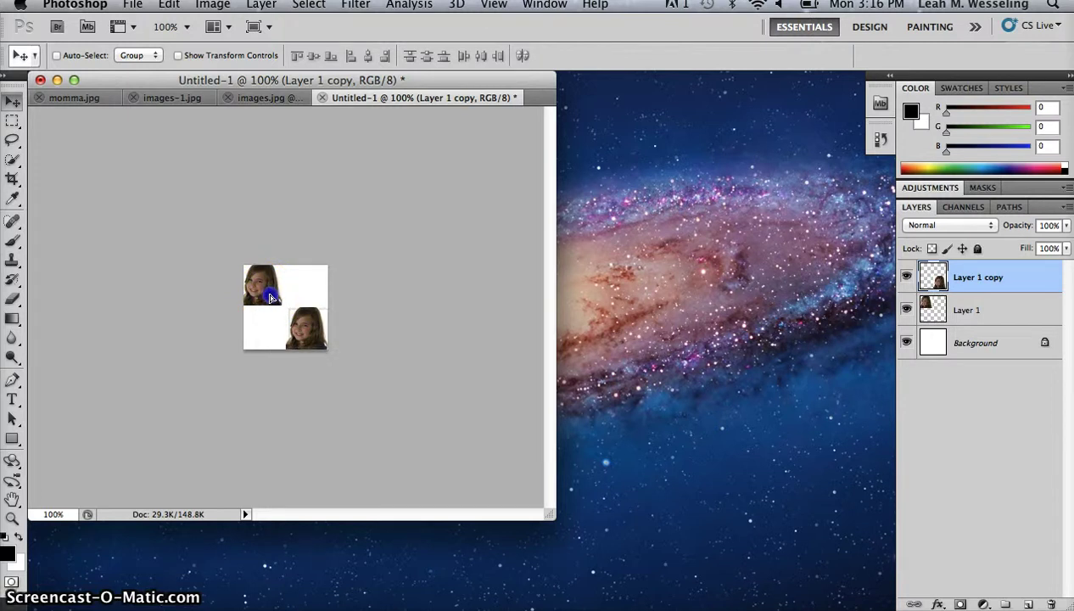
# Shift Layer 1 to fill the upper-left quadrant, and fine-tune Layer 1 copy's position in the lower-right quadrant.
pyautogui.click(1021, 310)
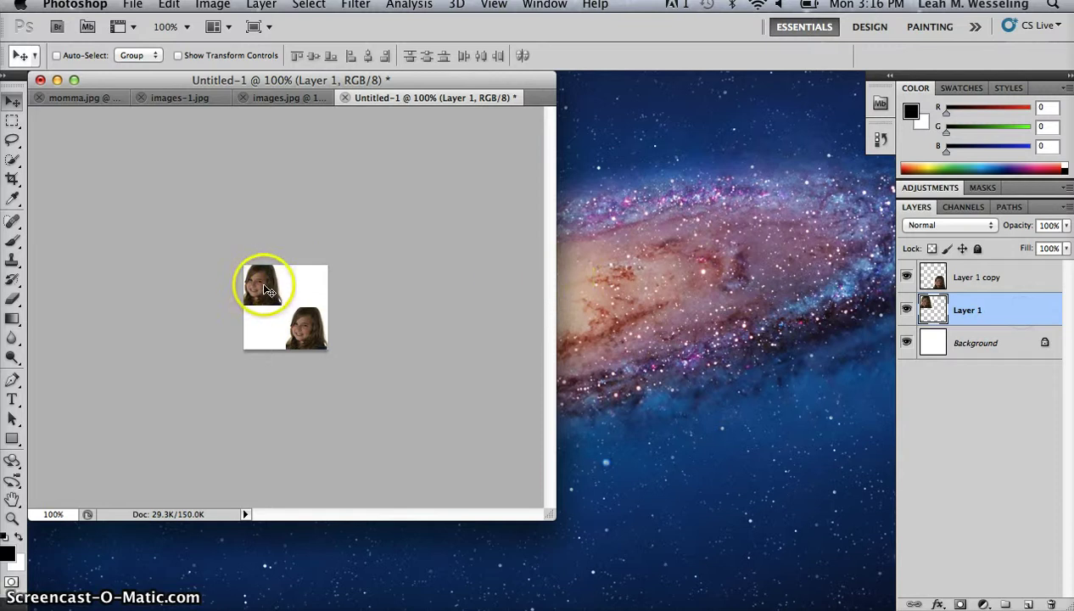
pyautogui.moveTo(258, 282); pyautogui.dragTo(269, 291)
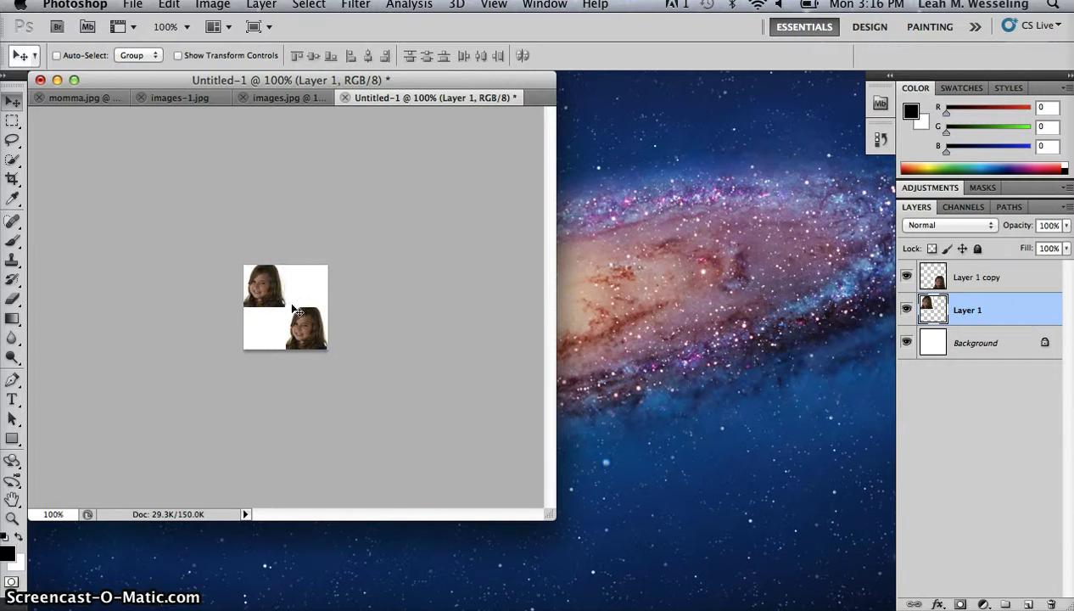
pyautogui.click(311, 325)
pyautogui.click(942, 284)
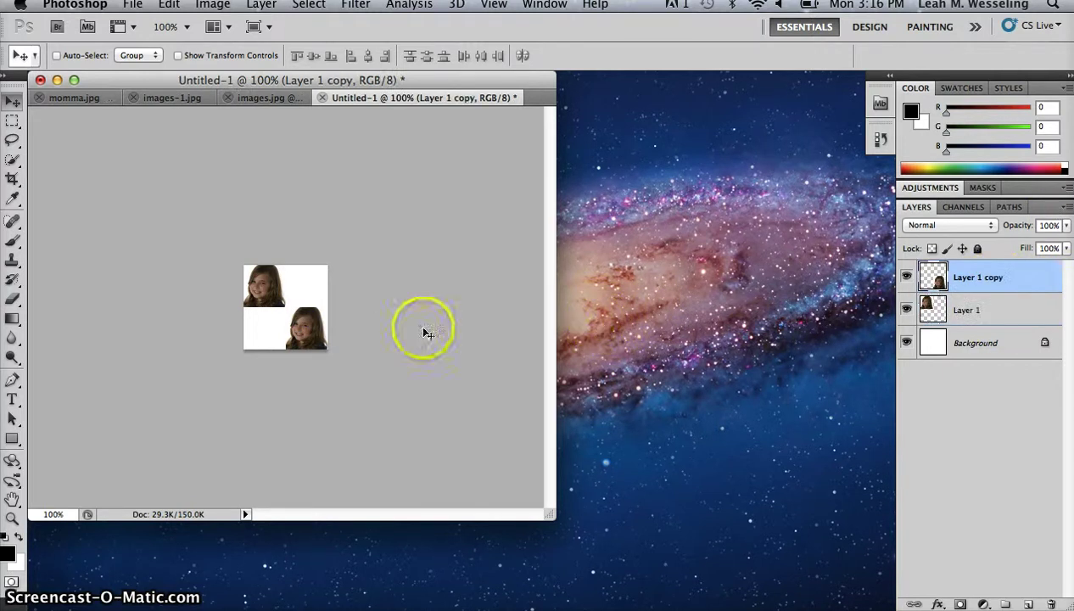
pyautogui.click(310, 326)
pyautogui.moveTo(311, 325); pyautogui.dragTo(312, 328)
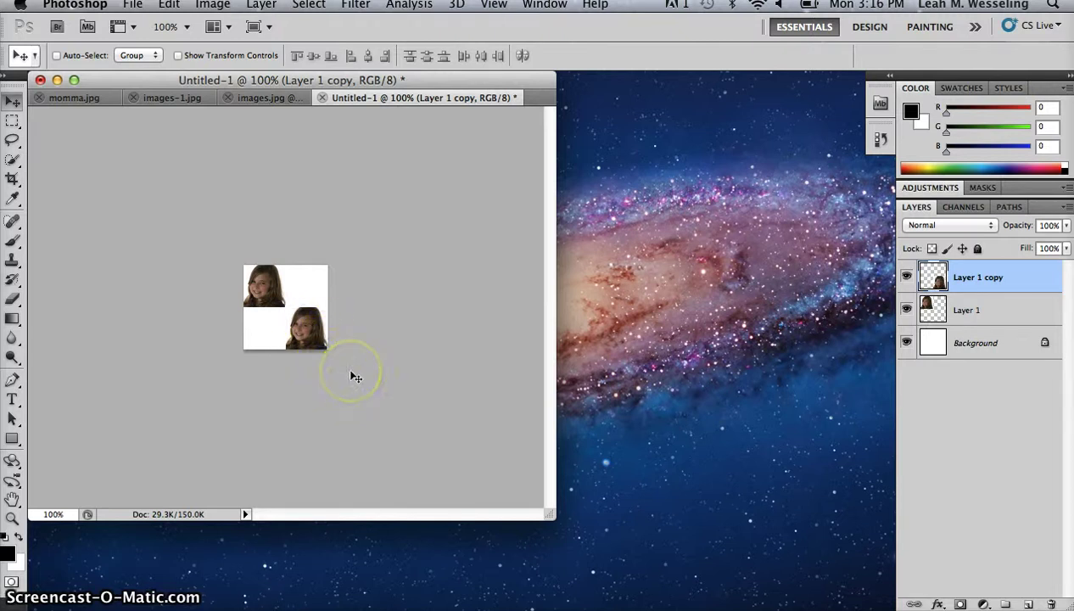
# Copy the baby's portrait from images.jpg into Untitled-1 and place it in the canvas's upper-right quadrant.
pyautogui.click(168, 170)
pyautogui.click(256, 98)
pyautogui.click(276, 288)
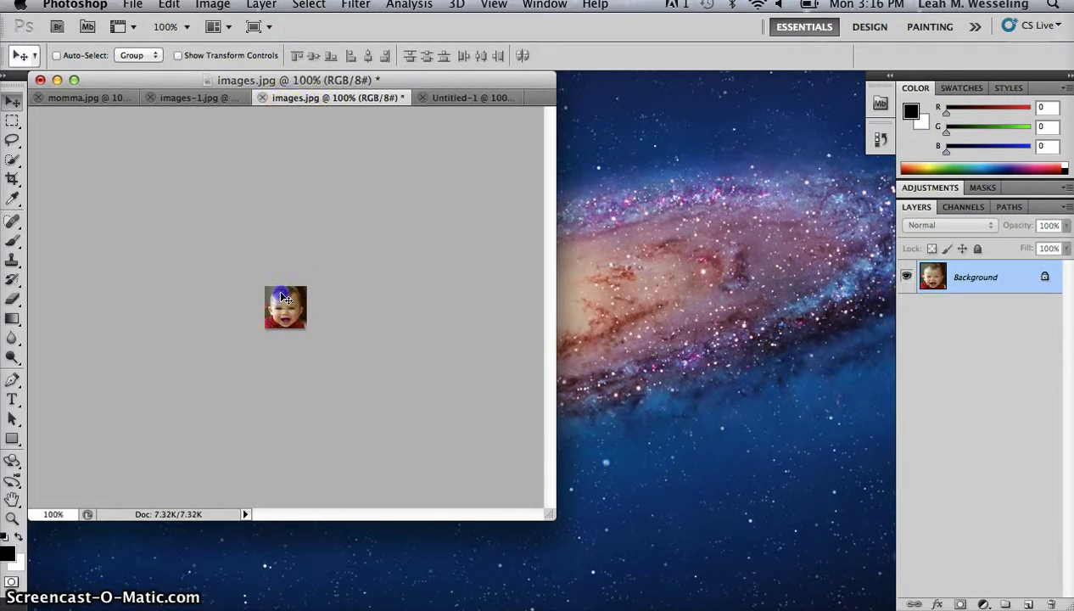
pyautogui.click(450, 98)
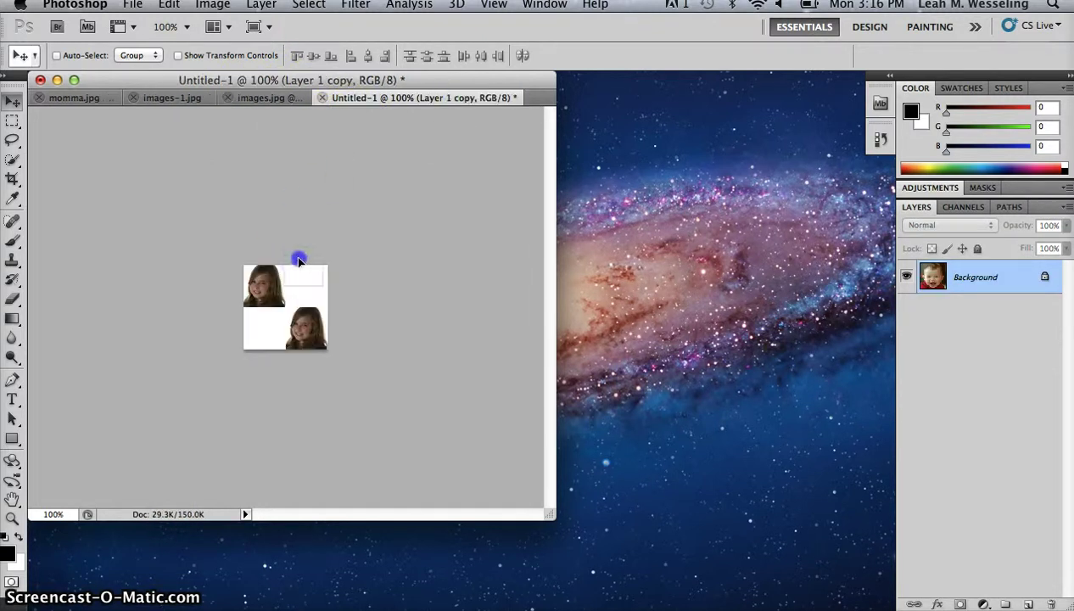
pyautogui.moveTo(304, 288); pyautogui.dragTo(302, 281)
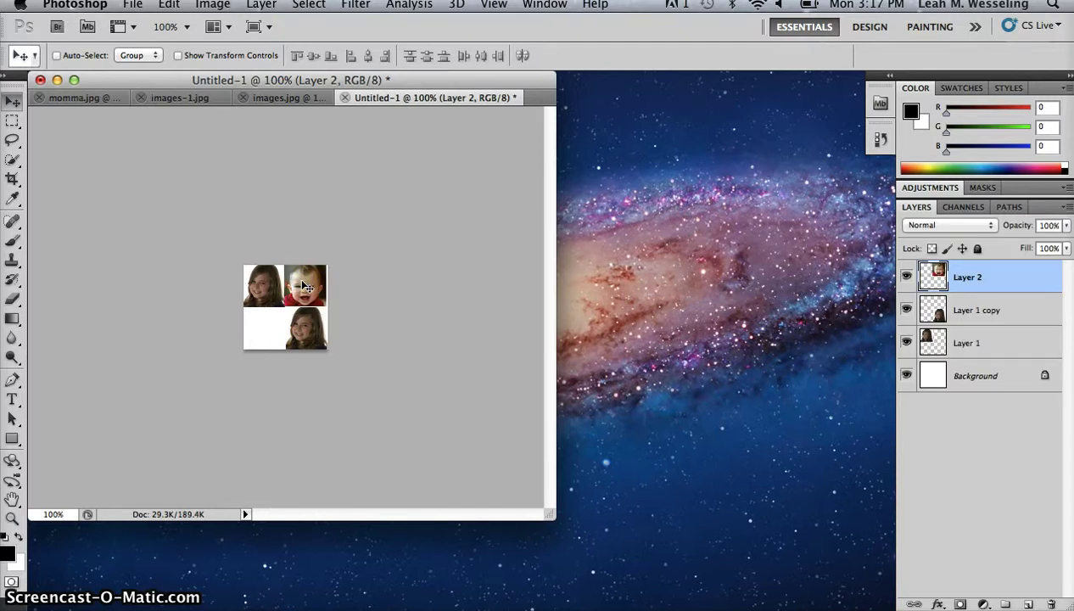
# Duplicate the baby's portrait layer and fit the copy into the empty lower-left quadrant of the canvas.
pyautogui.moveTo(305, 286); pyautogui.dragTo(268, 324)
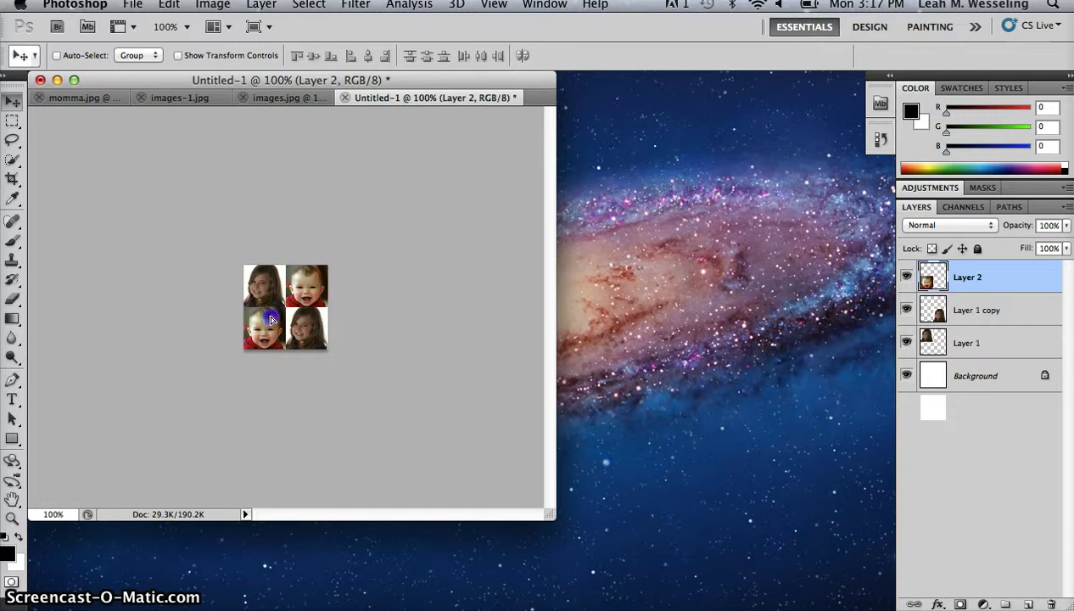
pyautogui.moveTo(415, 323); pyautogui.dragTo(308, 287)
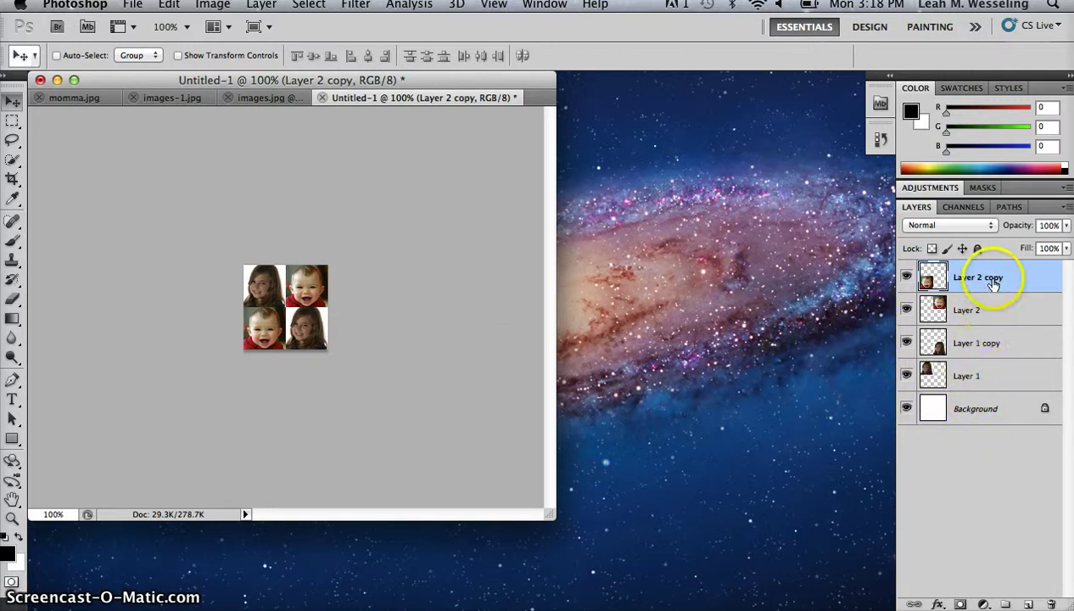
pyautogui.click(255, 7)
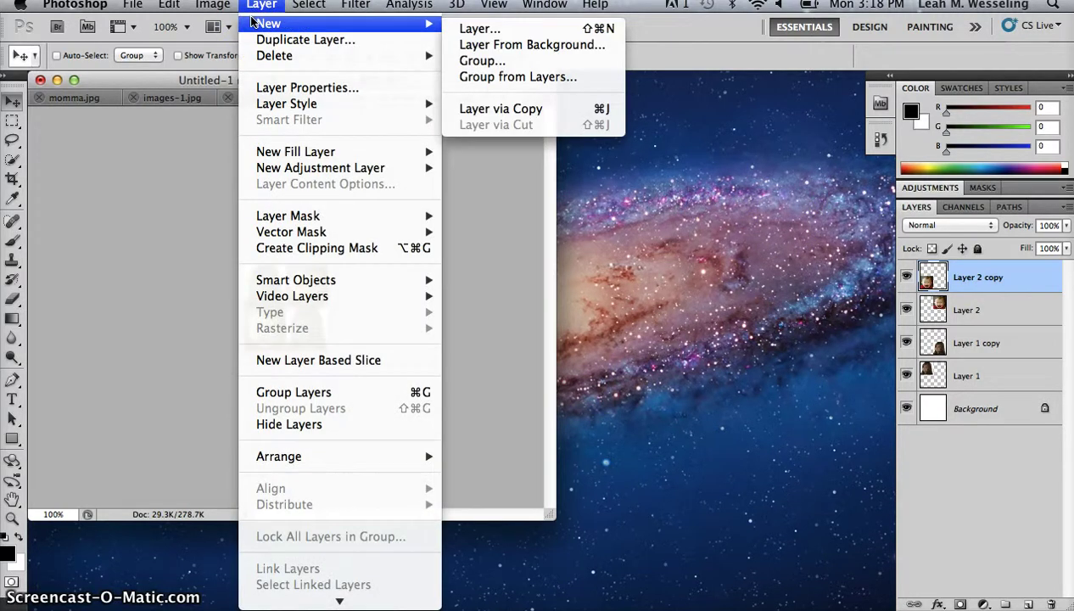
pyautogui.moveTo(321, 57)
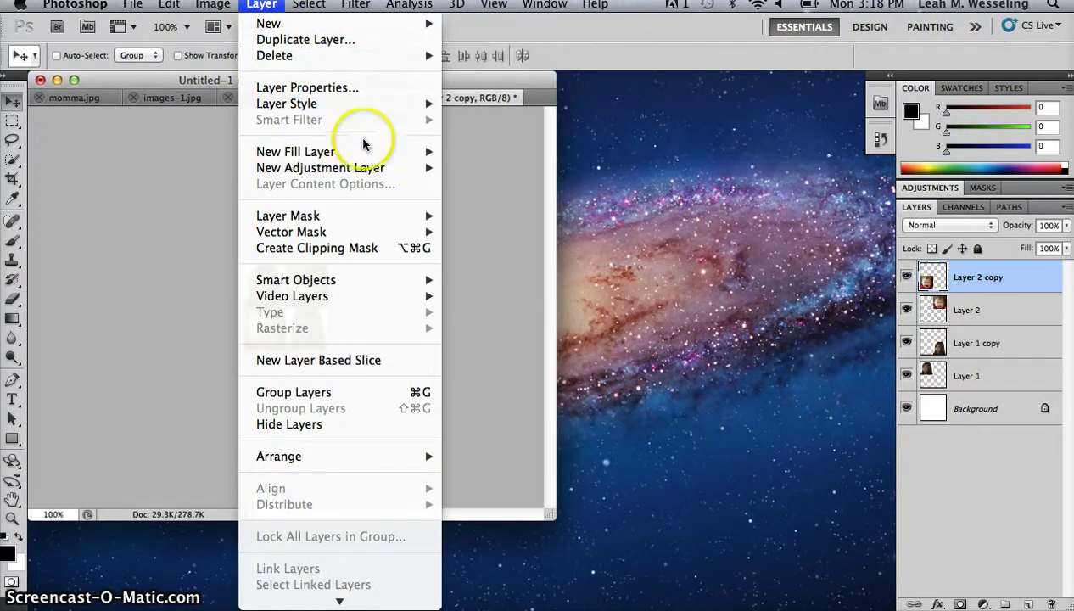
pyautogui.moveTo(363, 153)
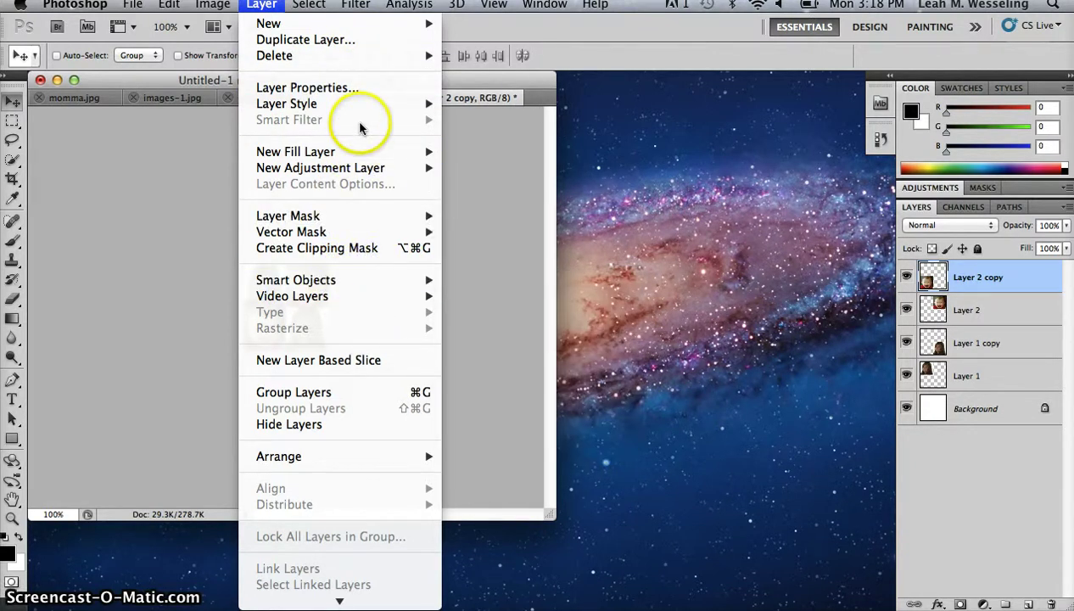
pyautogui.moveTo(354, 55)
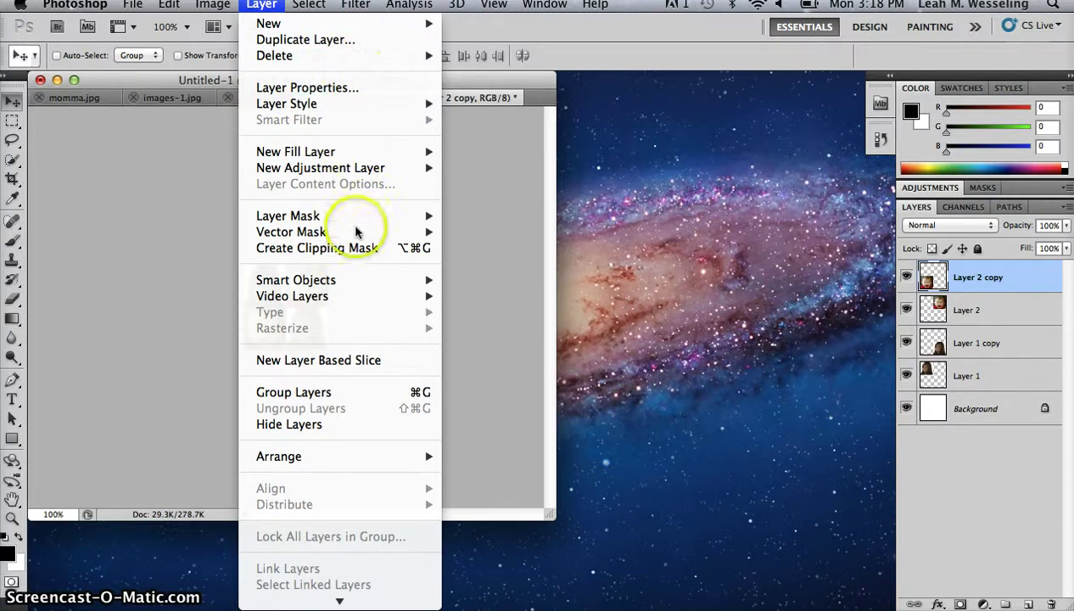
pyautogui.moveTo(355, 283)
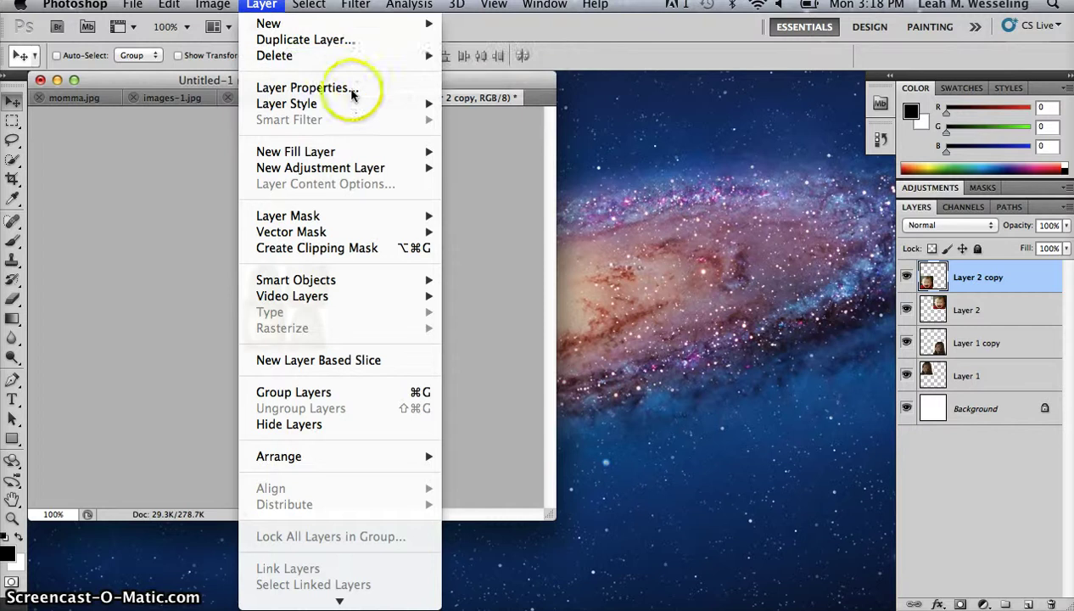
pyautogui.moveTo(327, 7)
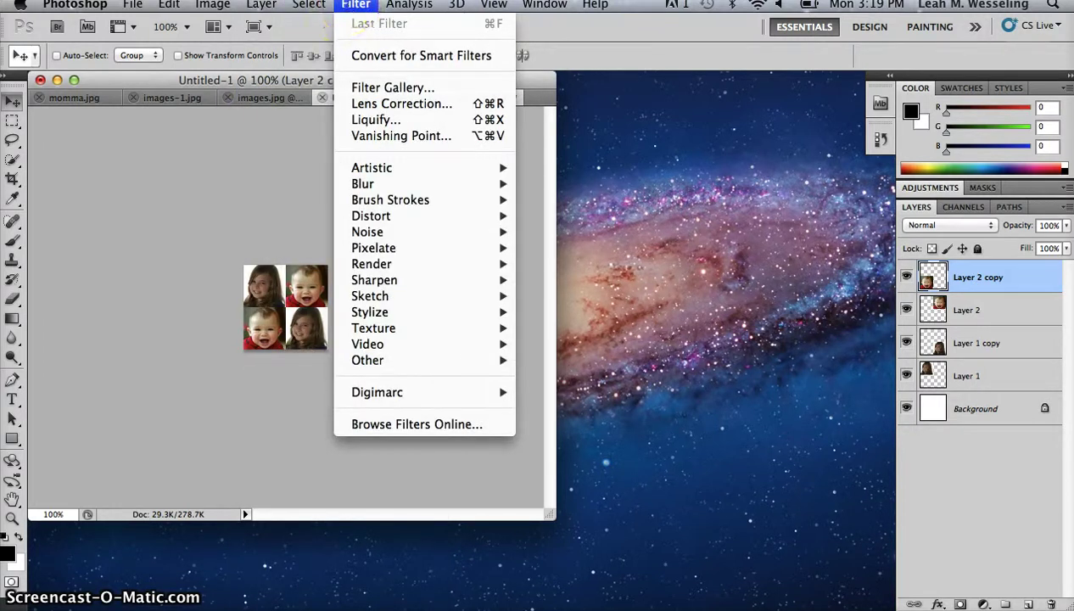
pyautogui.moveTo(263, 5)
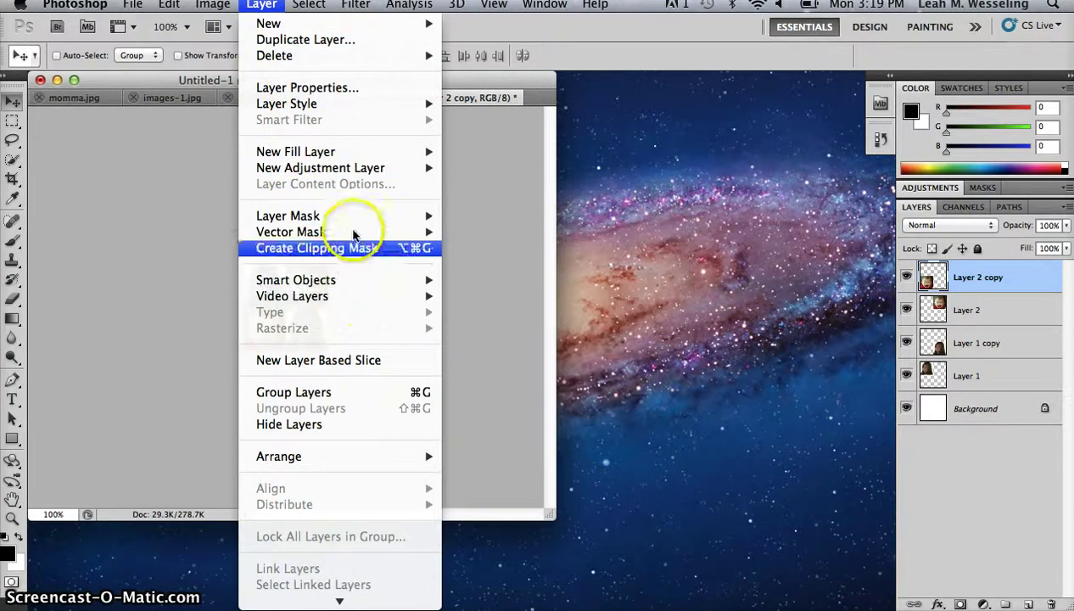
pyautogui.moveTo(339, 107)
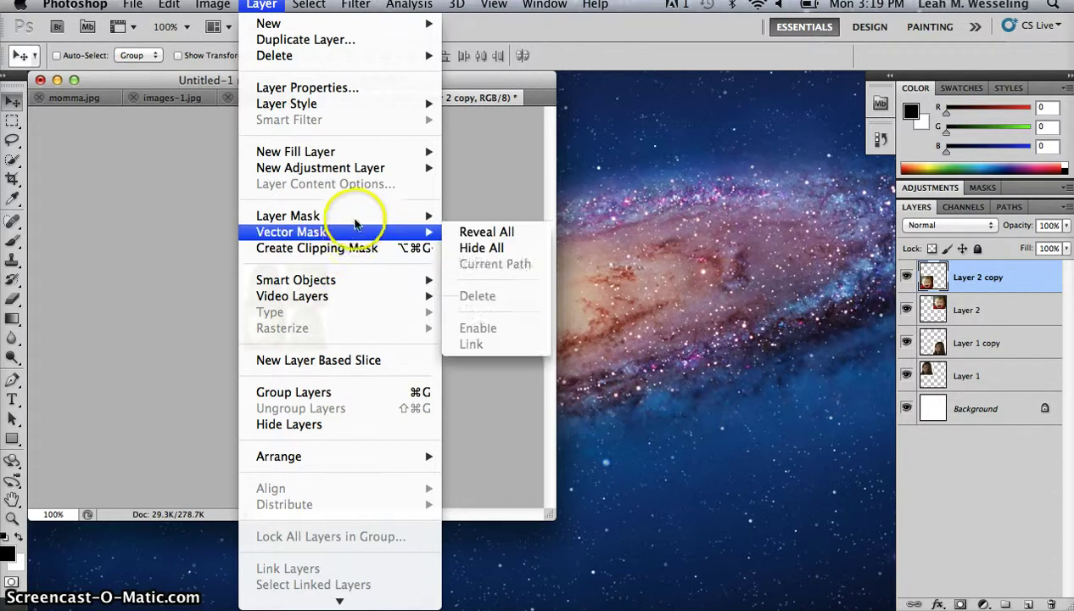
pyautogui.moveTo(356, 219)
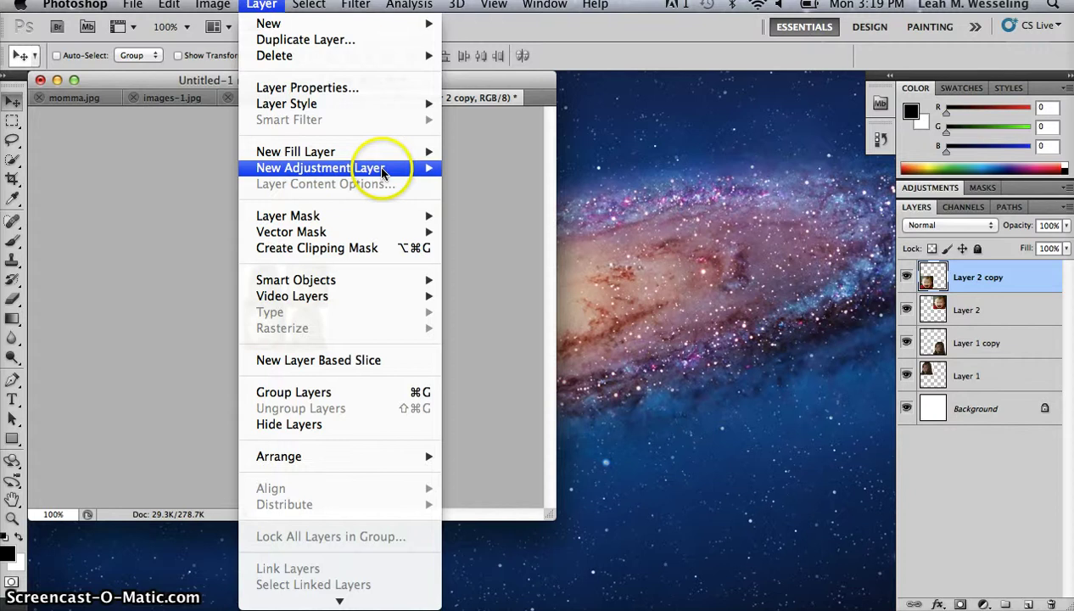
pyautogui.moveTo(382, 172)
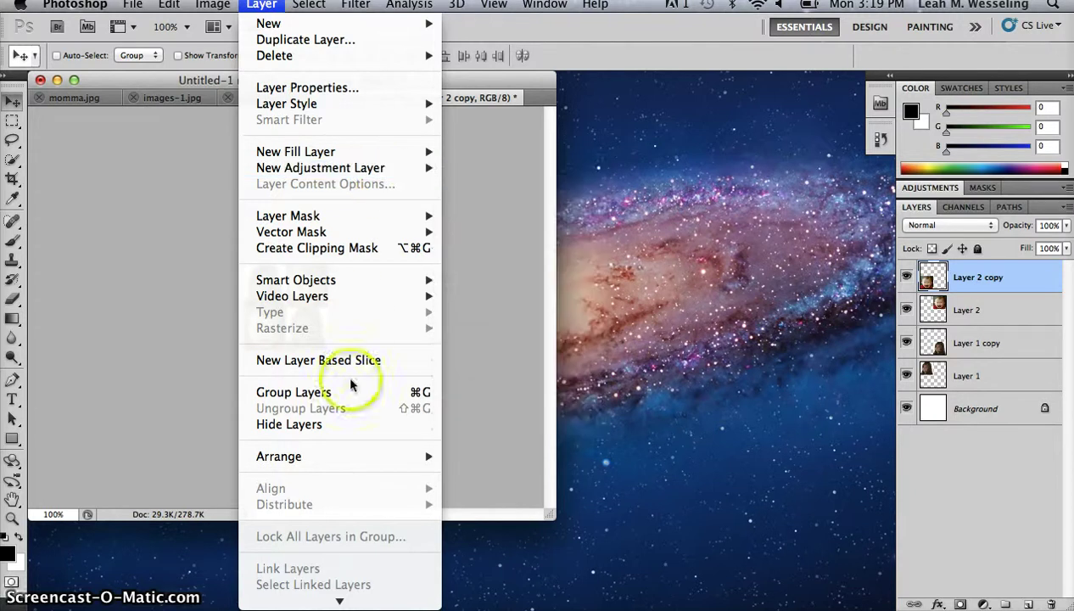
pyautogui.moveTo(314, 459)
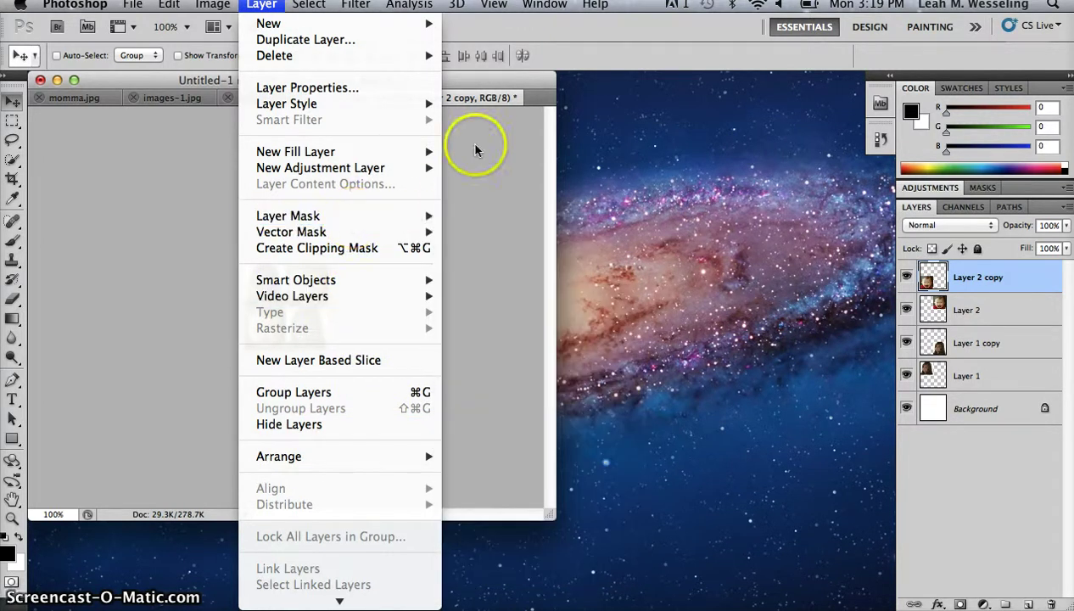
pyautogui.click(475, 150)
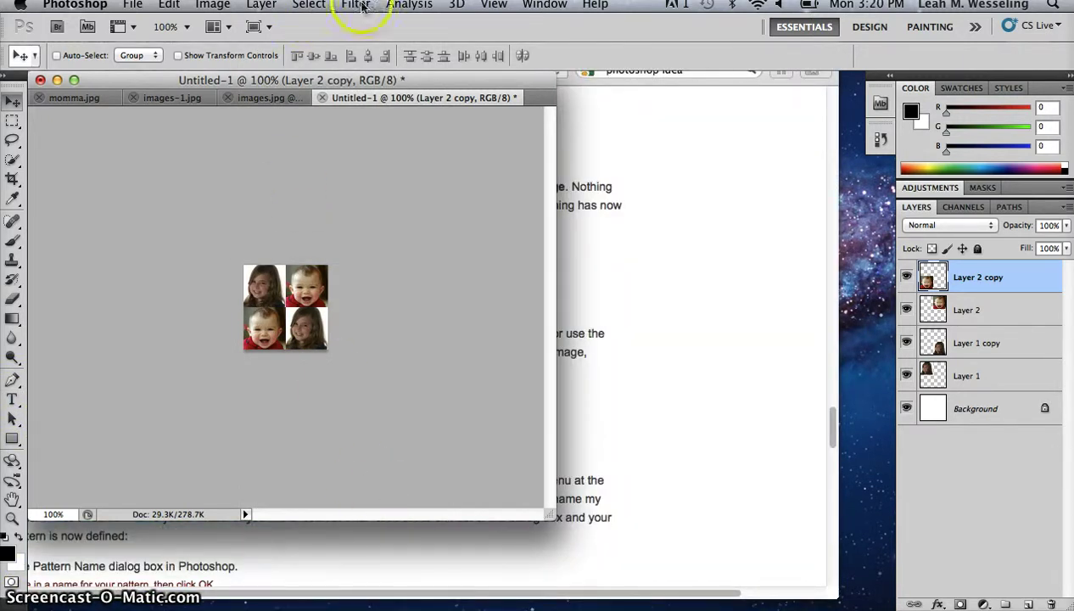
# Flatten all the portrait layers of Untitled-1 into a single background layer.
pyautogui.click(252, 7)
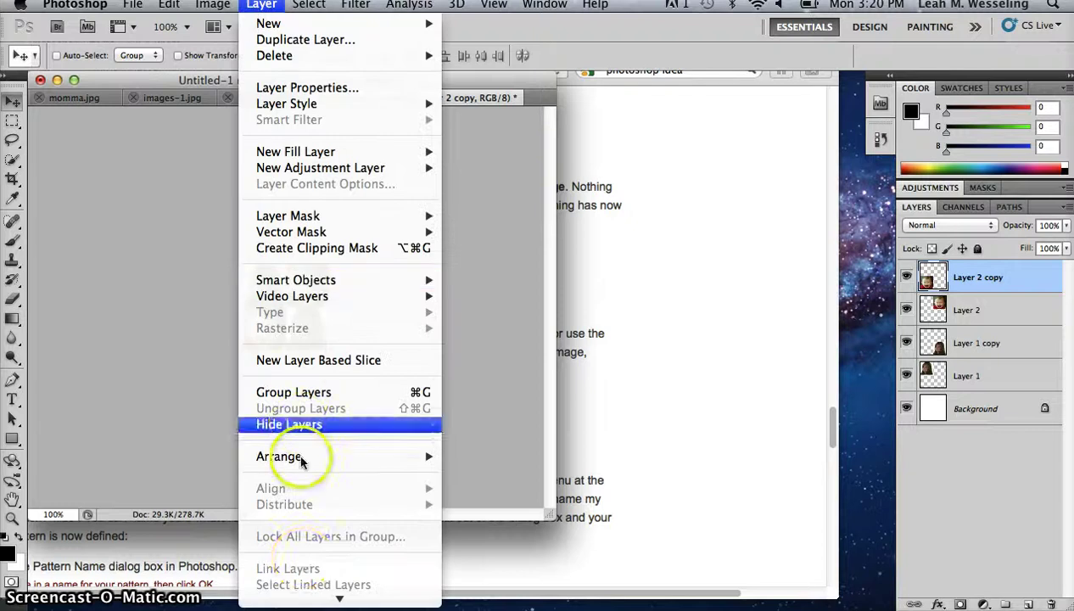
pyautogui.moveTo(337, 597)
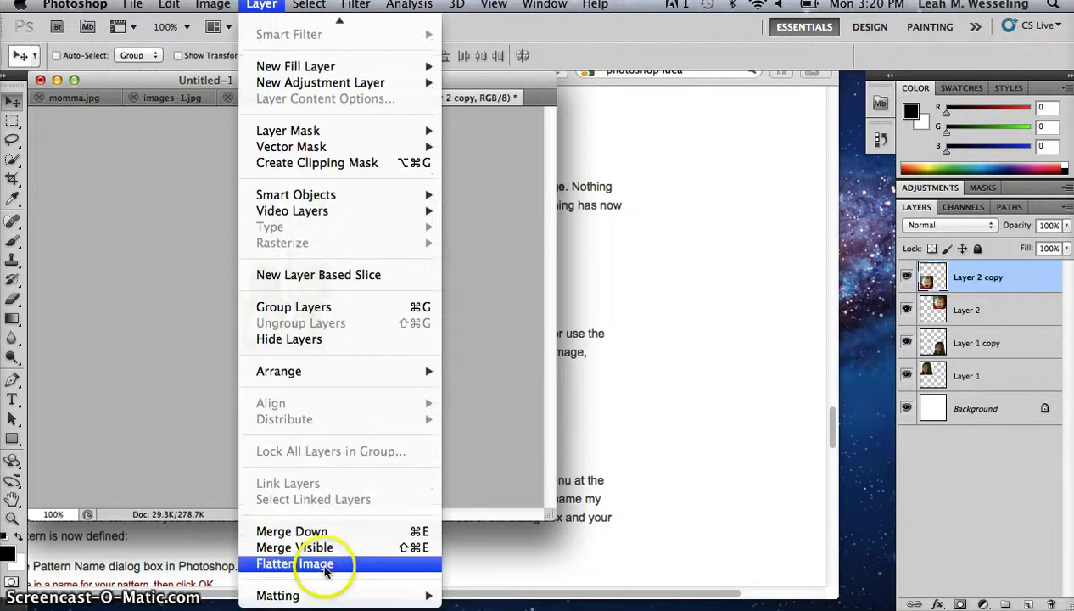
pyautogui.click(323, 567)
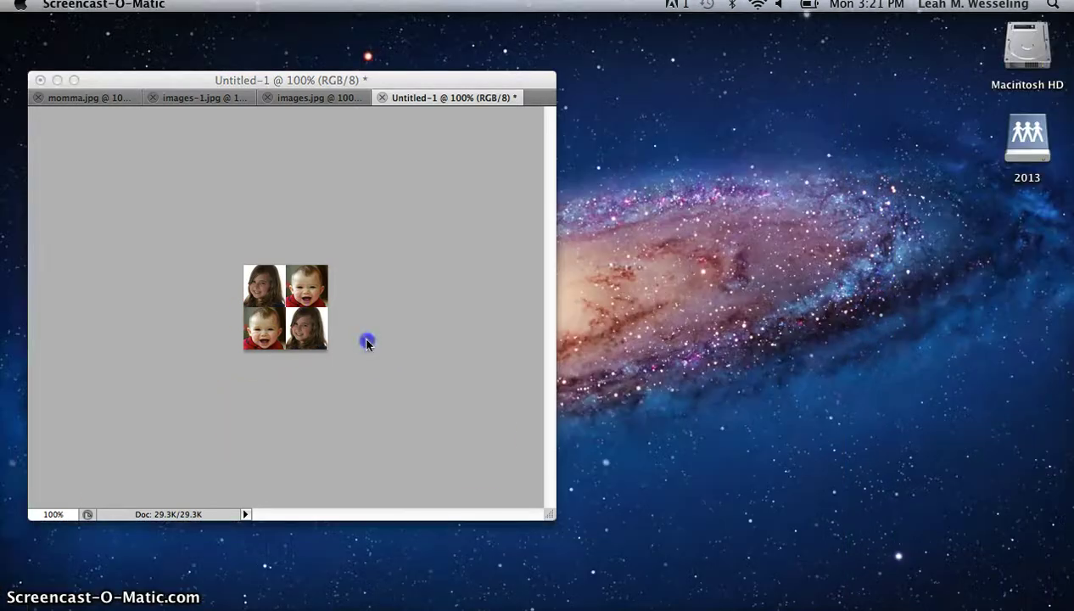
# Desaturate the flattened portrait checkerboard in Untitled-1 to turn it black and white.
pyautogui.click(366, 342)
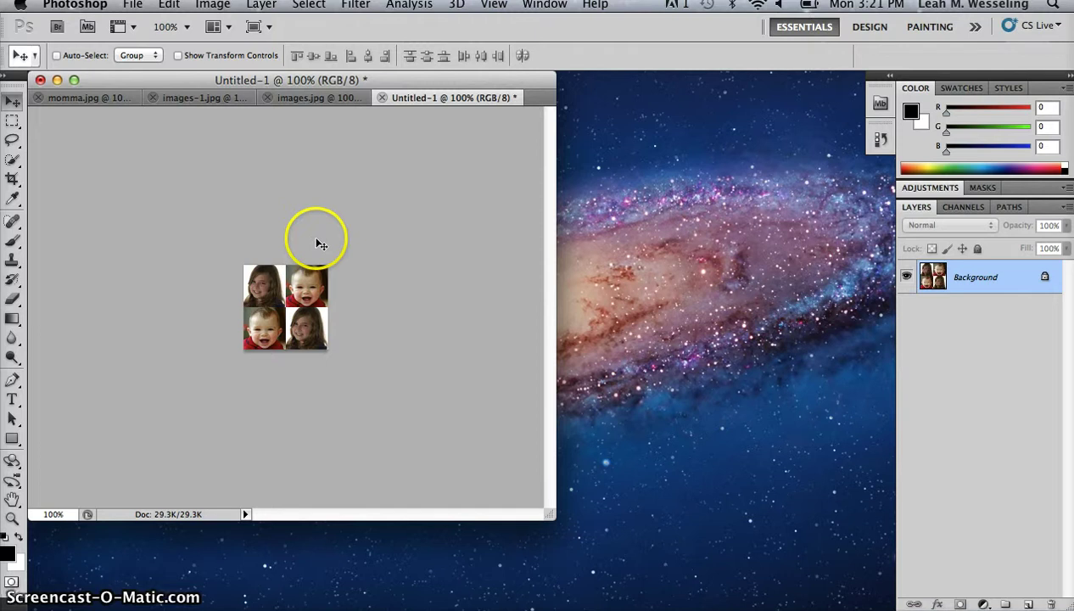
pyautogui.click(197, 5)
pyautogui.moveTo(207, 53)
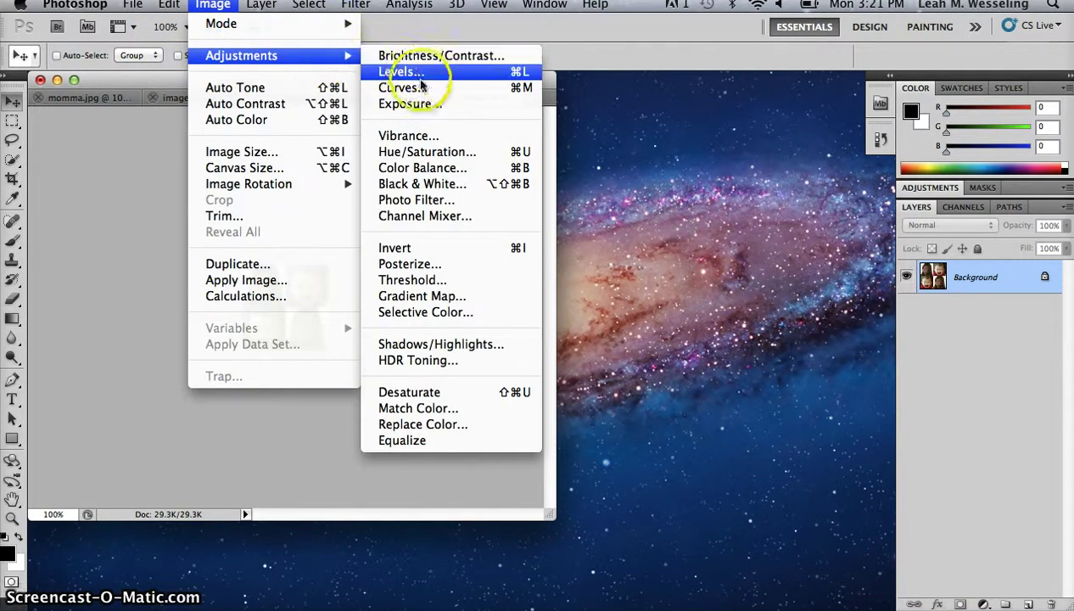
pyautogui.click(443, 393)
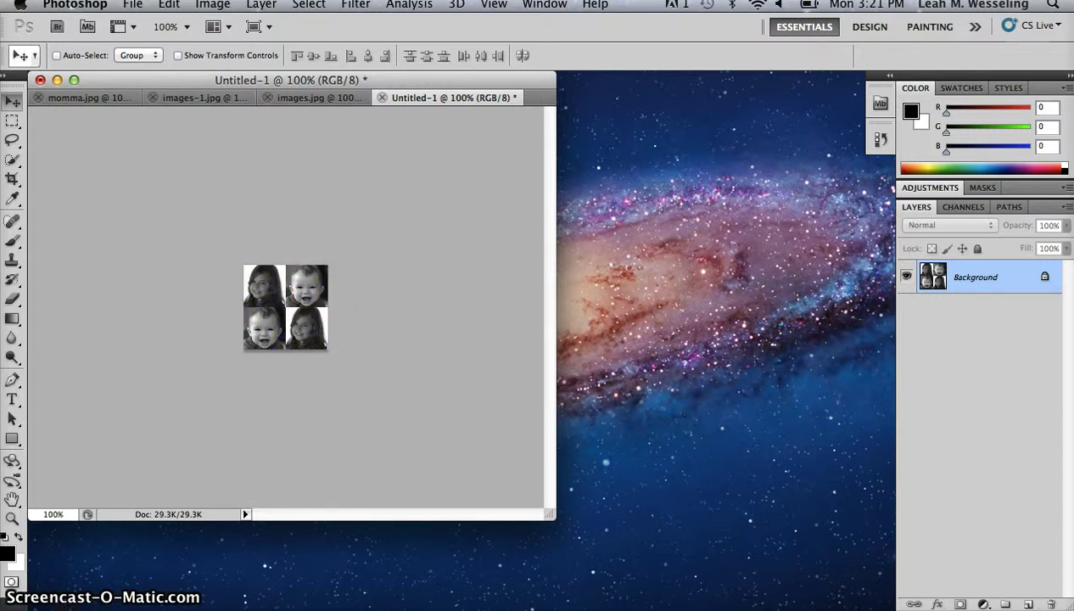
# Consult the photo-fill tutorial in Firefox on defining a pattern, clear away the browser and Finder windows, and return to Photoshop.
pyautogui.click(48, 606)
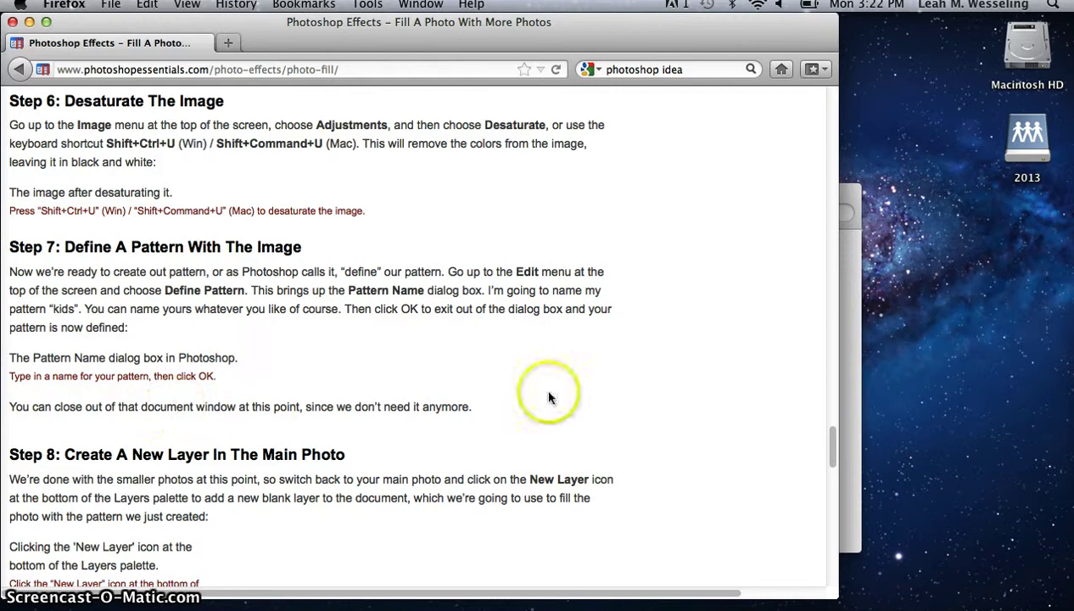
pyautogui.click(30, 22)
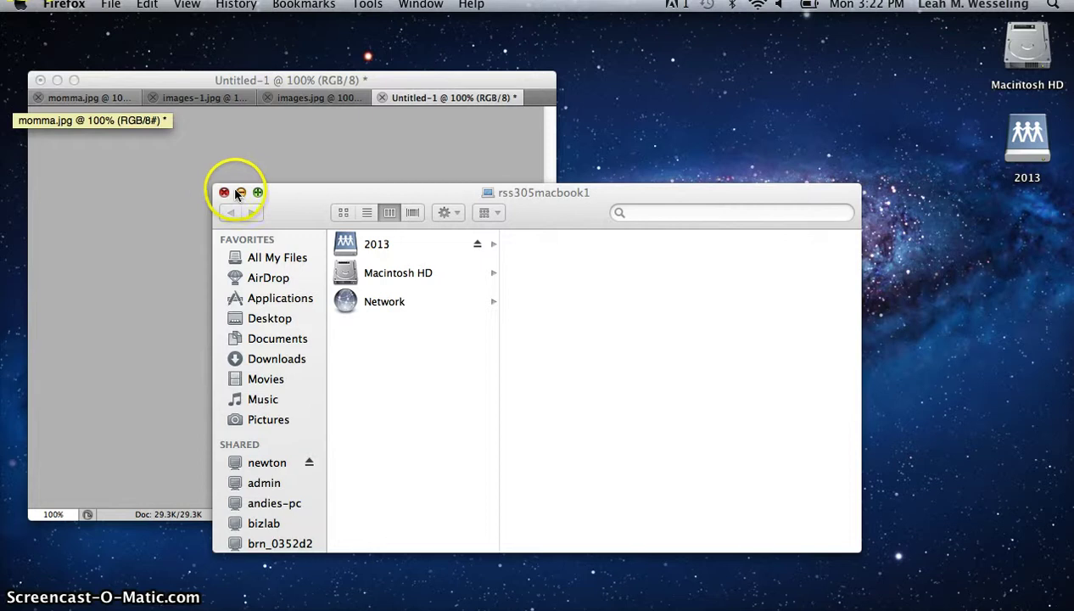
pyautogui.click(224, 193)
pyautogui.click(173, 168)
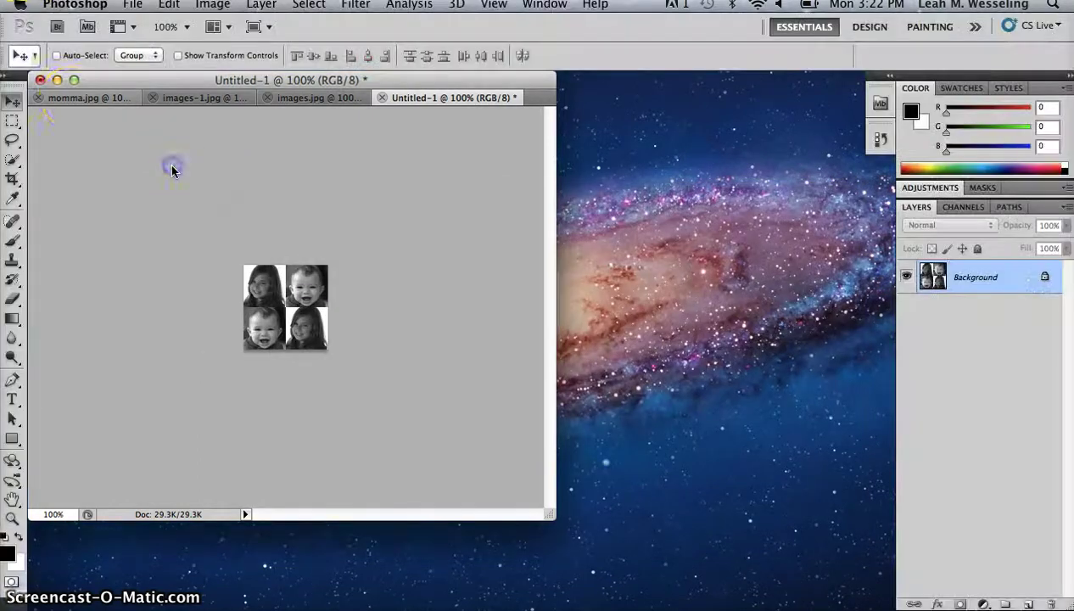
pyautogui.click(72, 100)
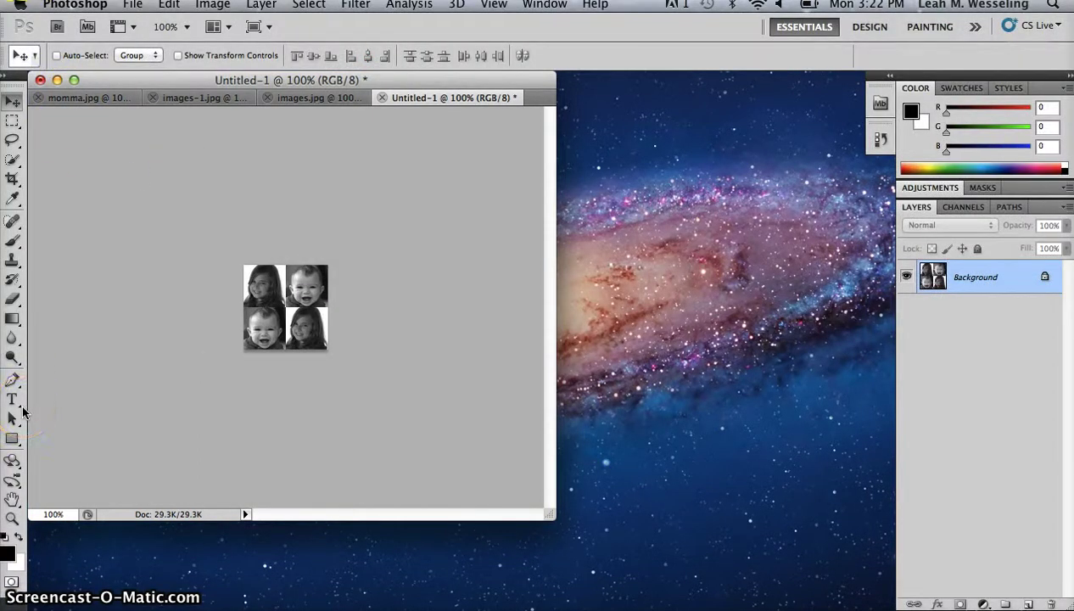
pyautogui.click(196, 315)
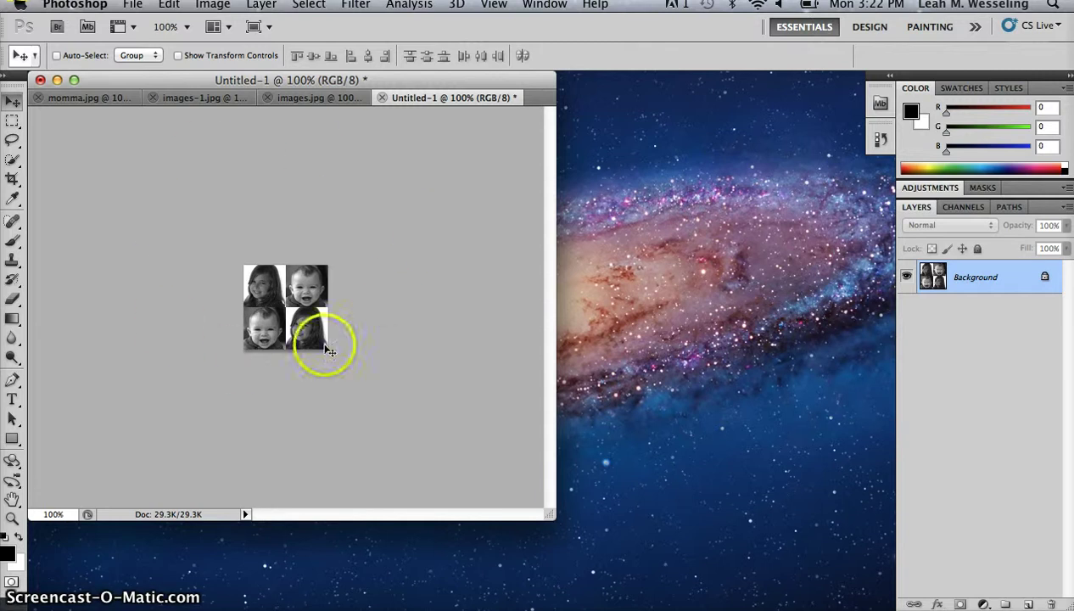
# Define the black-and-white portrait checkerboard as a pattern named "kids".
pyautogui.click(167, 5)
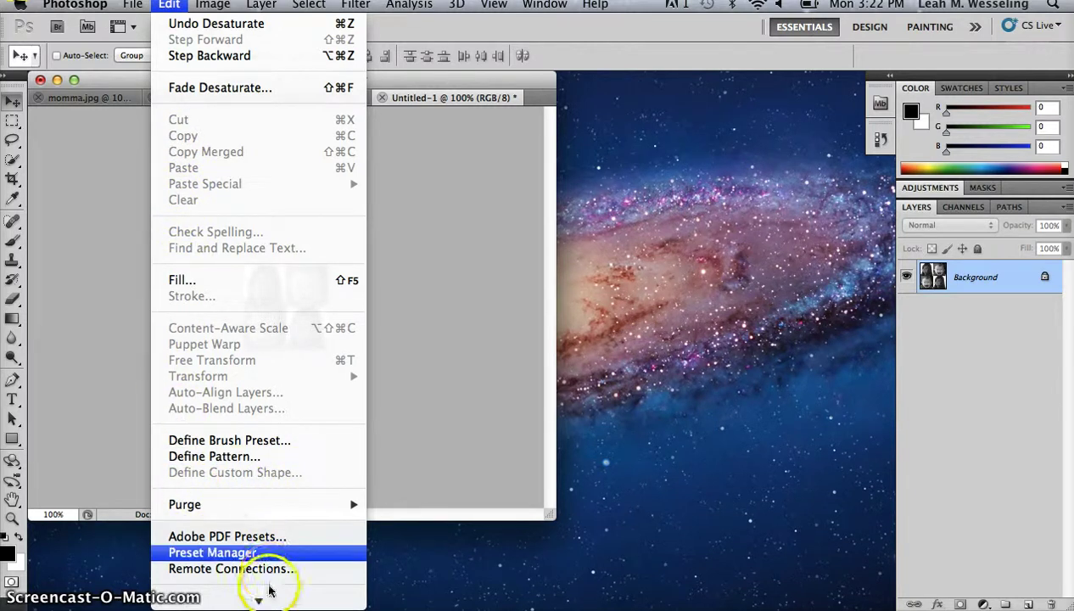
pyautogui.moveTo(258, 594)
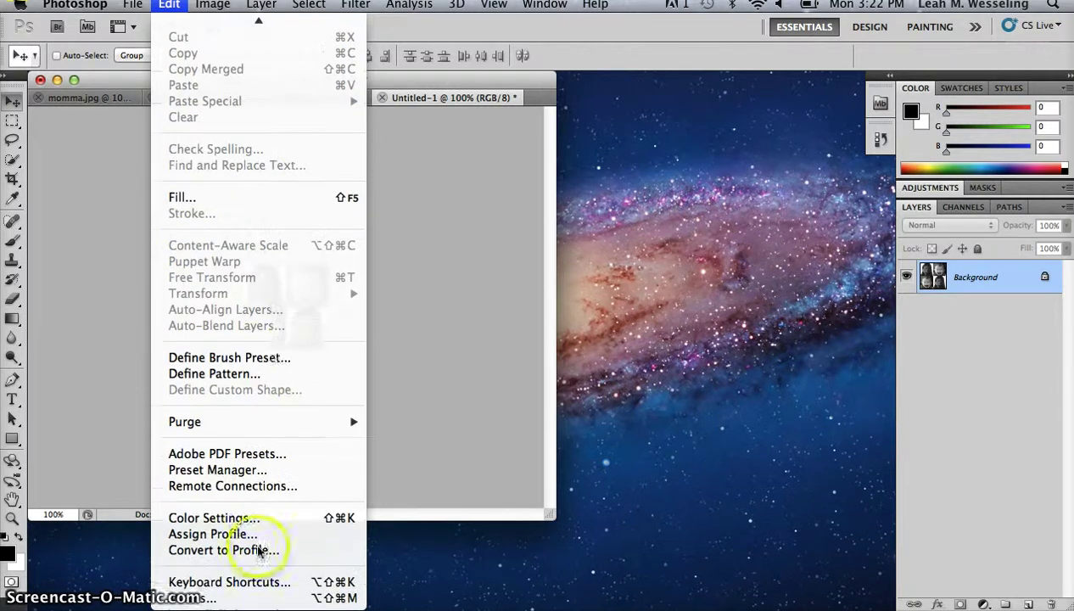
pyautogui.click(251, 376)
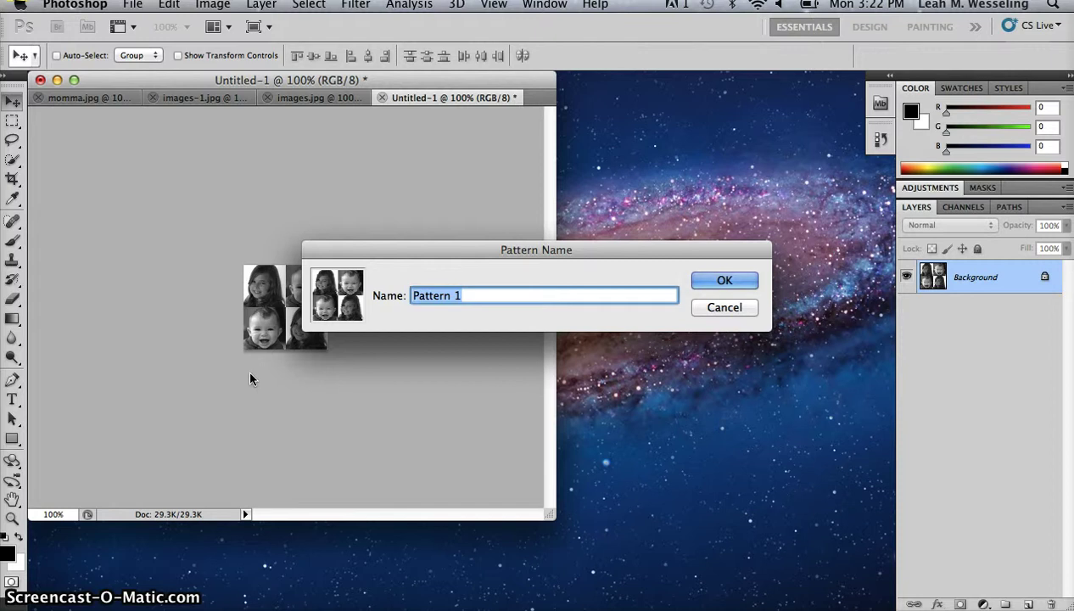
pyautogui.write('kids')
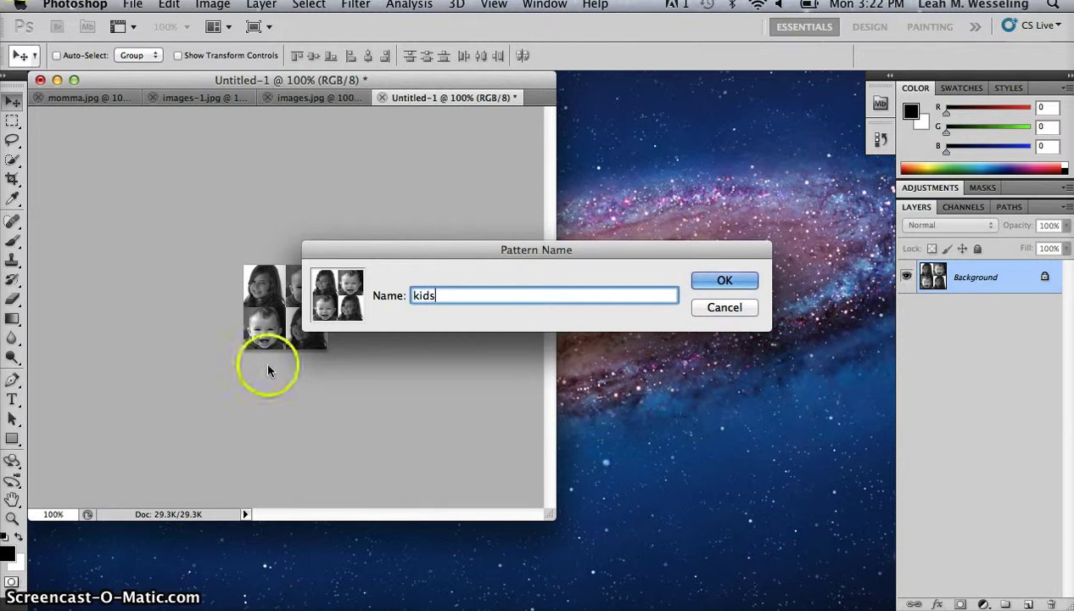
pyautogui.click(724, 281)
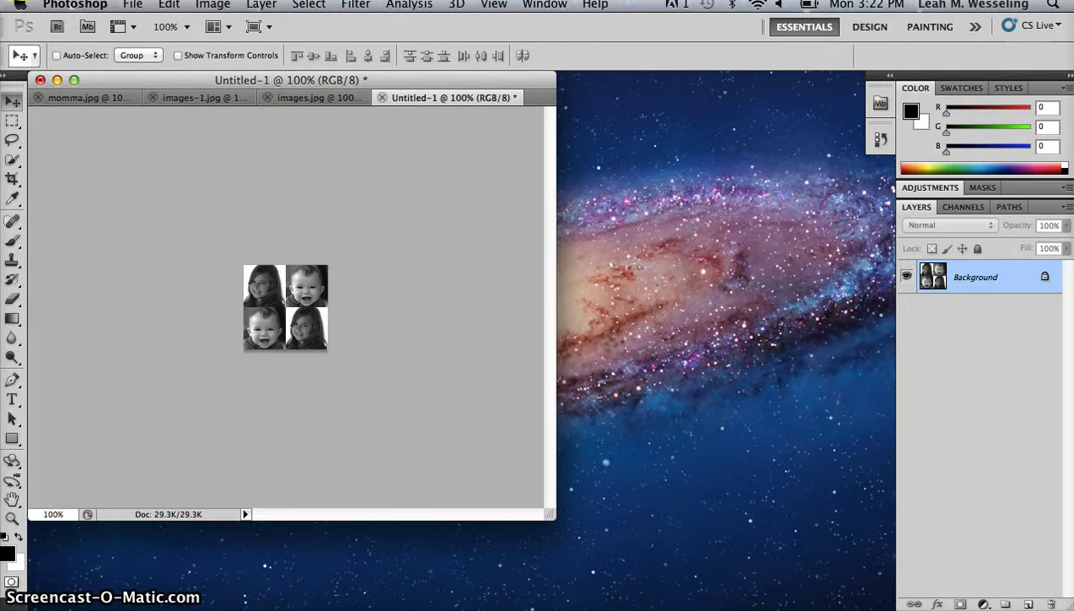
# Add a new layer to momma.jpg and fill it with the black-and-white kids portrait pattern.
pyautogui.click(99, 99)
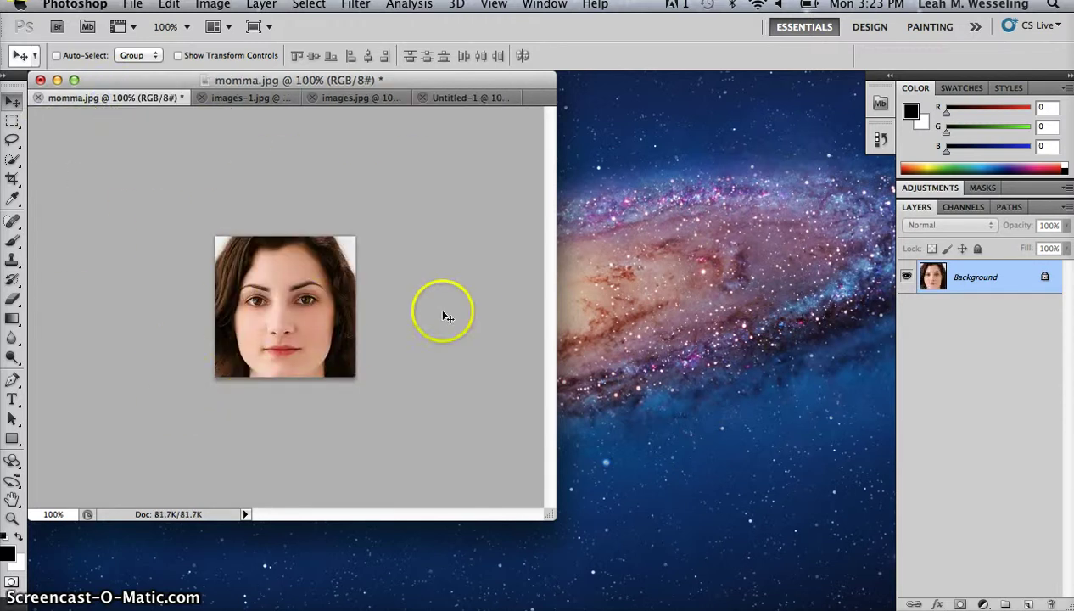
pyautogui.click(1029, 604)
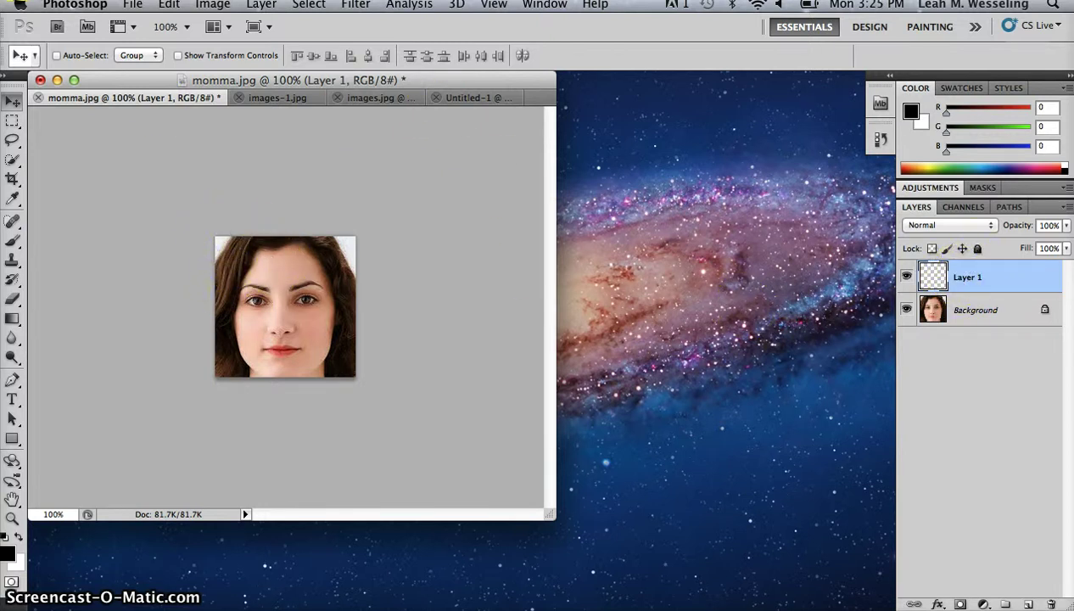
pyautogui.click(169, 5)
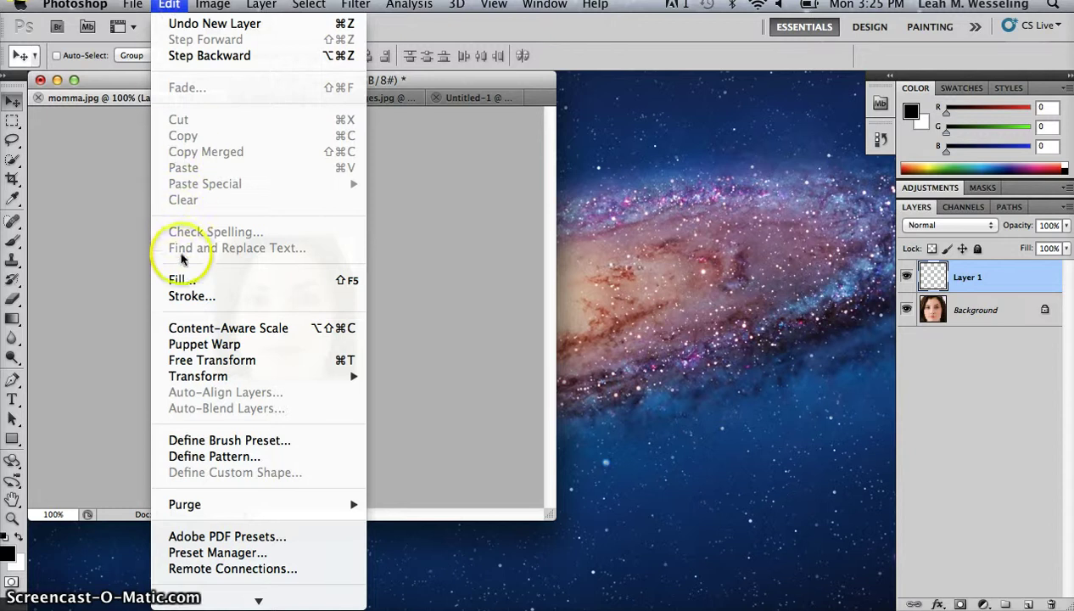
pyautogui.click(181, 280)
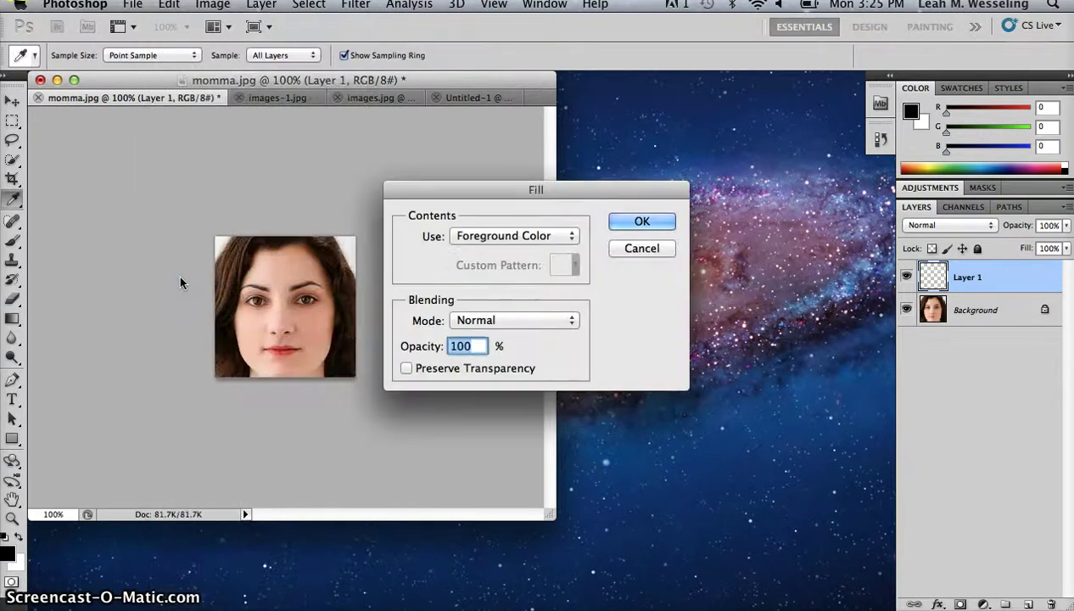
pyautogui.click(572, 236)
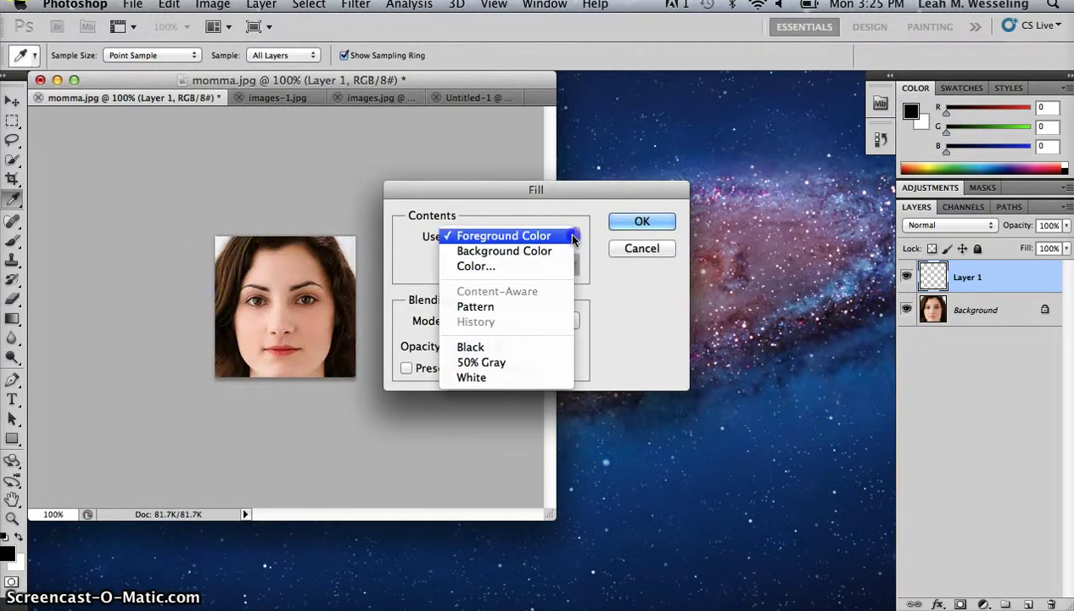
pyautogui.click(537, 307)
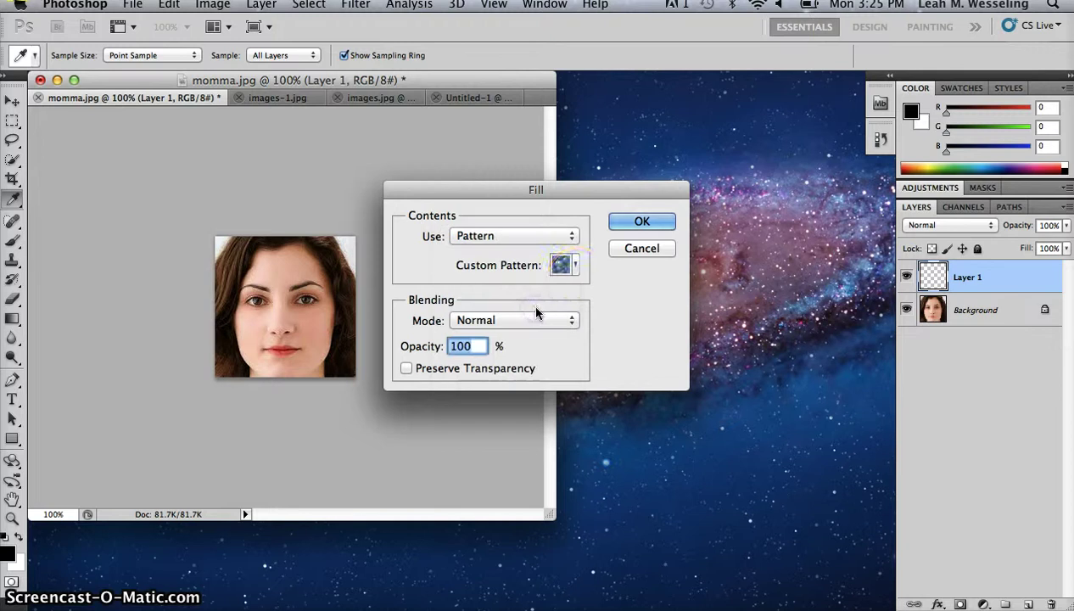
pyautogui.click(577, 265)
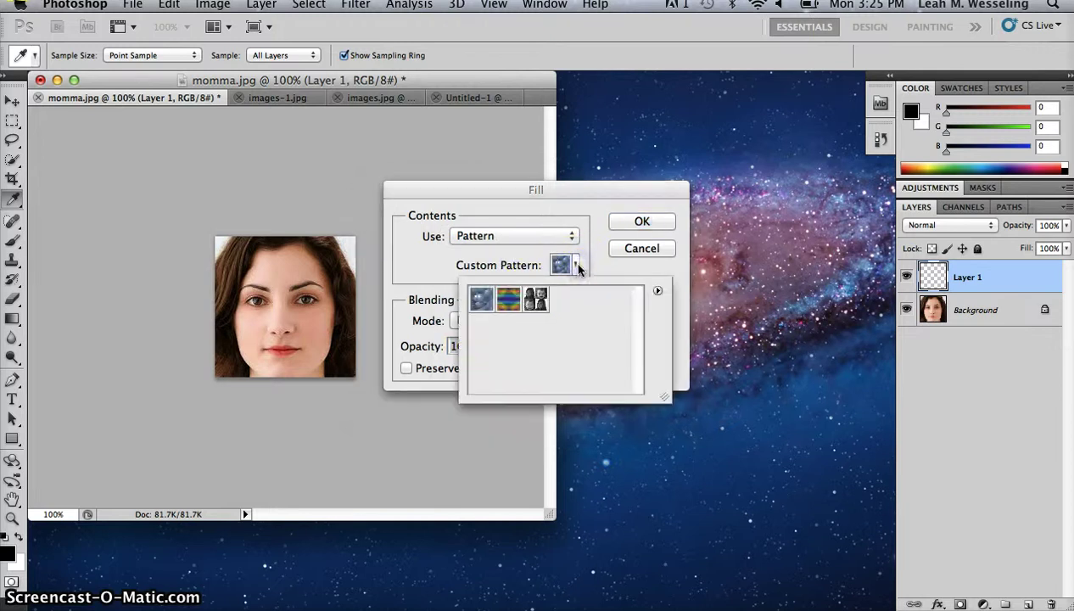
pyautogui.click(540, 305)
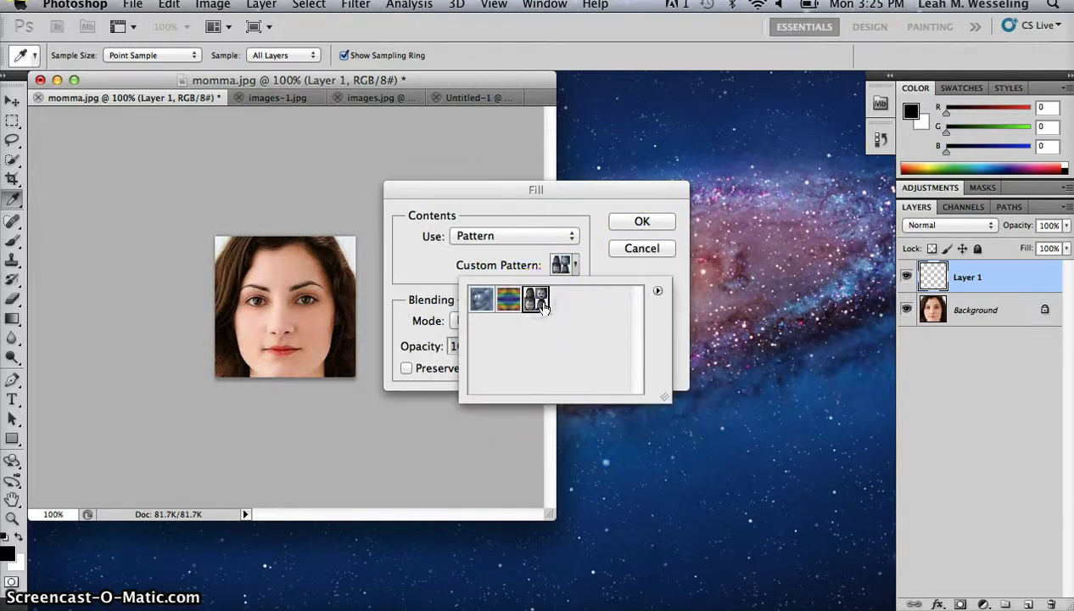
pyautogui.click(542, 306)
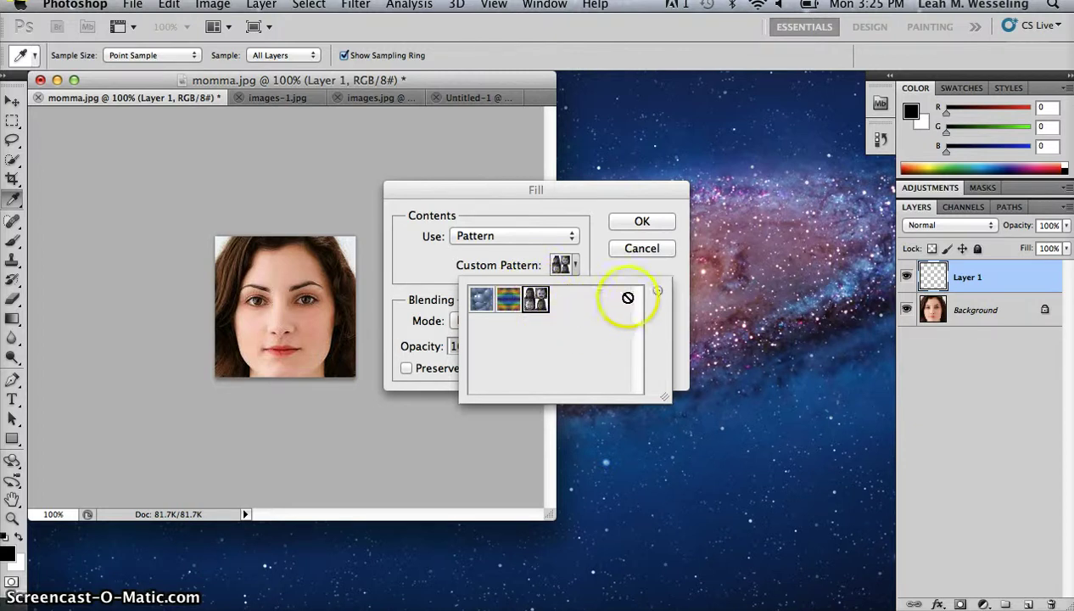
pyautogui.click(632, 224)
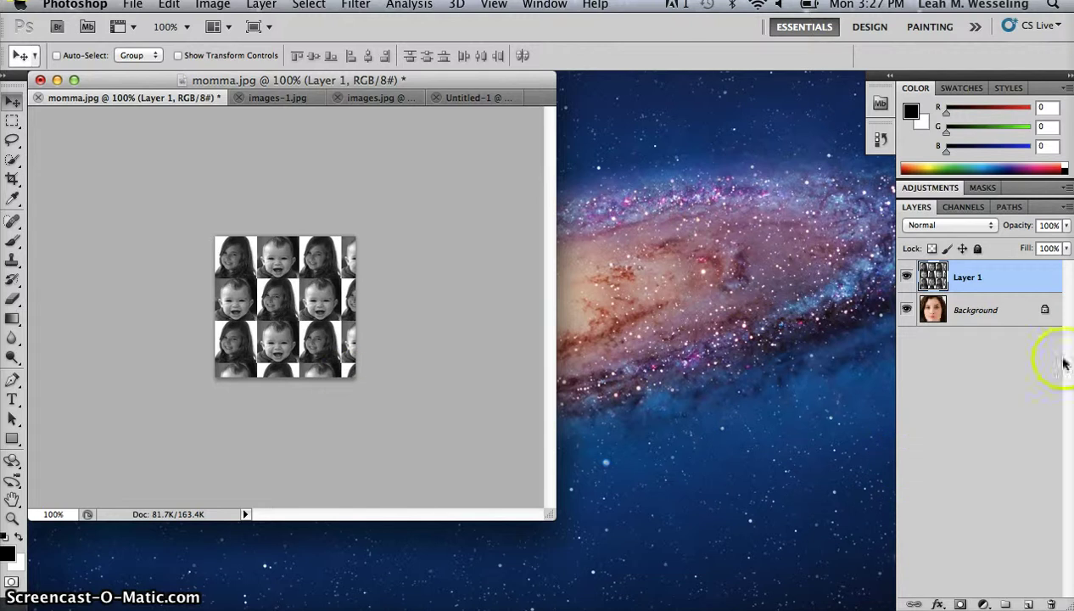
# Set the pattern layer's blend mode to Overlay and convert the locked Background into a regular layer named Layer 0.
pyautogui.click(990, 227)
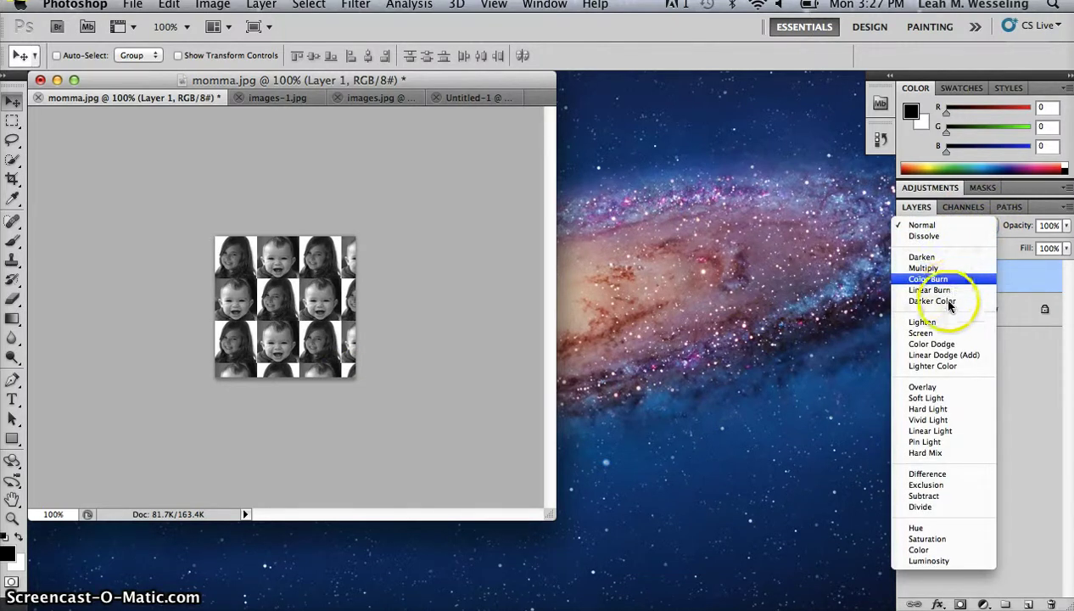
pyautogui.click(937, 387)
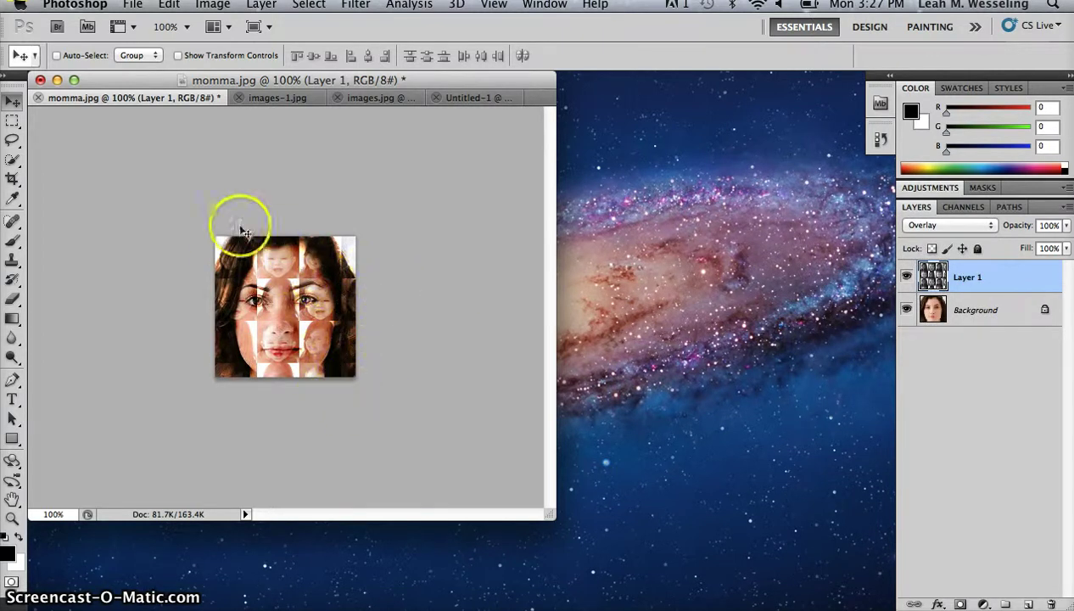
pyautogui.click(1027, 328)
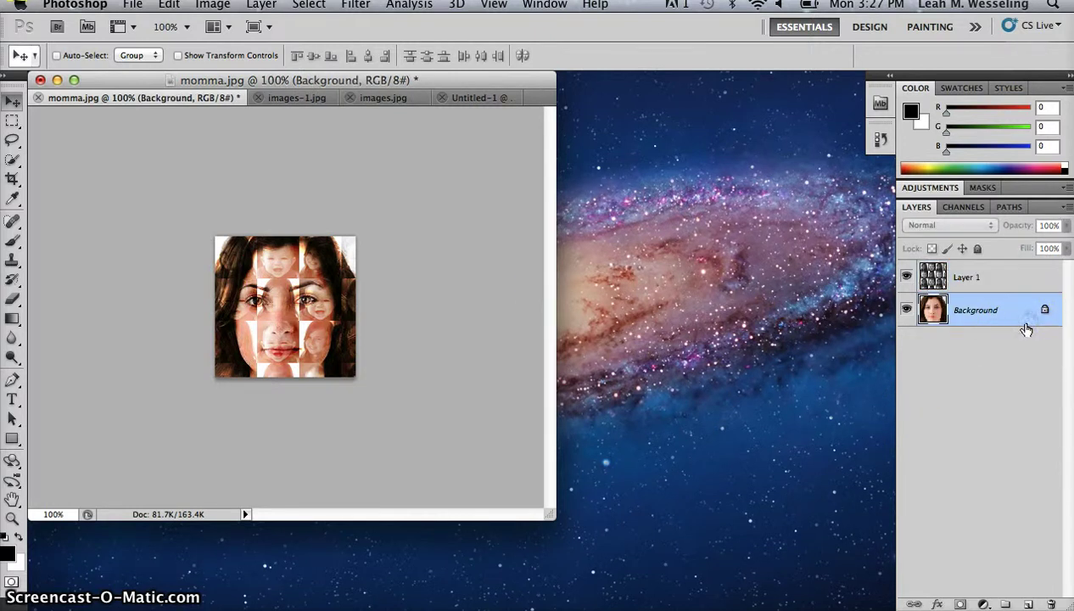
pyautogui.doubleClick(972, 311)
pyautogui.press('Return')
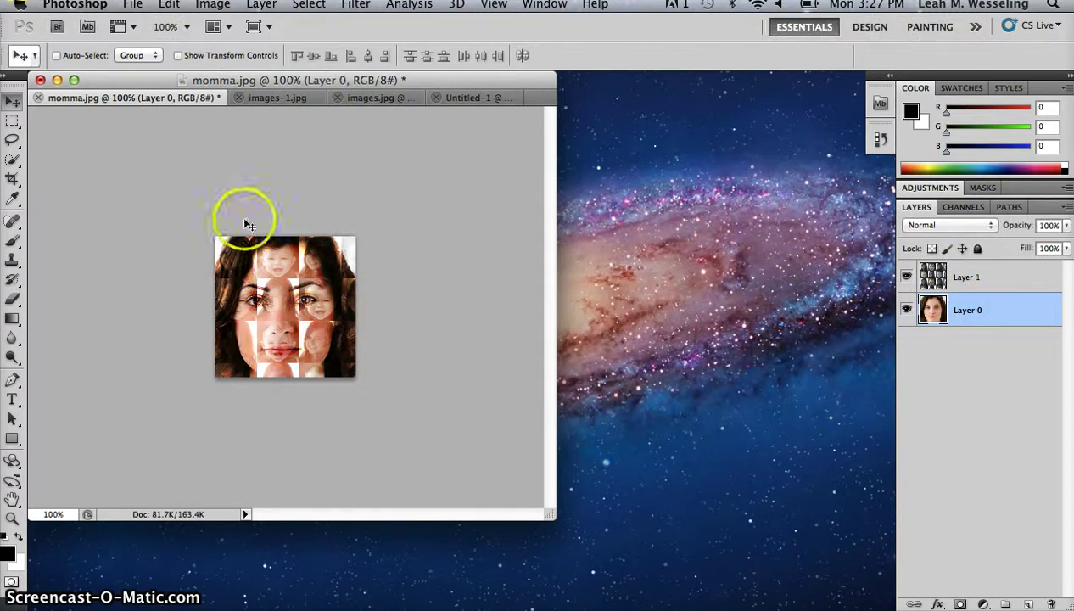
# Try resizing momma.jpg to 300 × 300 pixels with proportions constrained, and undo the resize.
pyautogui.click(228, 7)
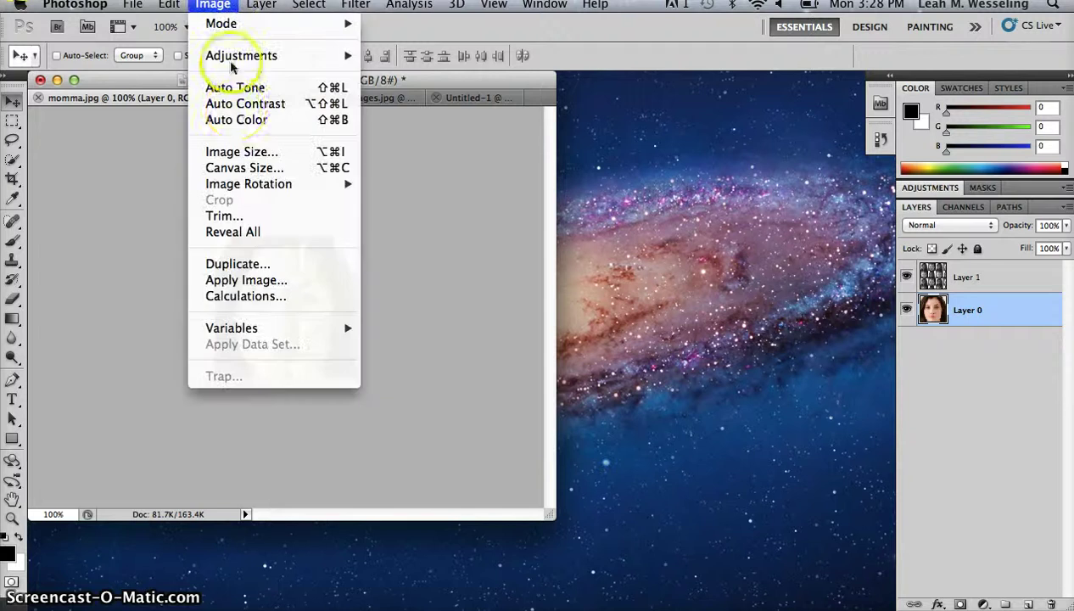
pyautogui.click(240, 157)
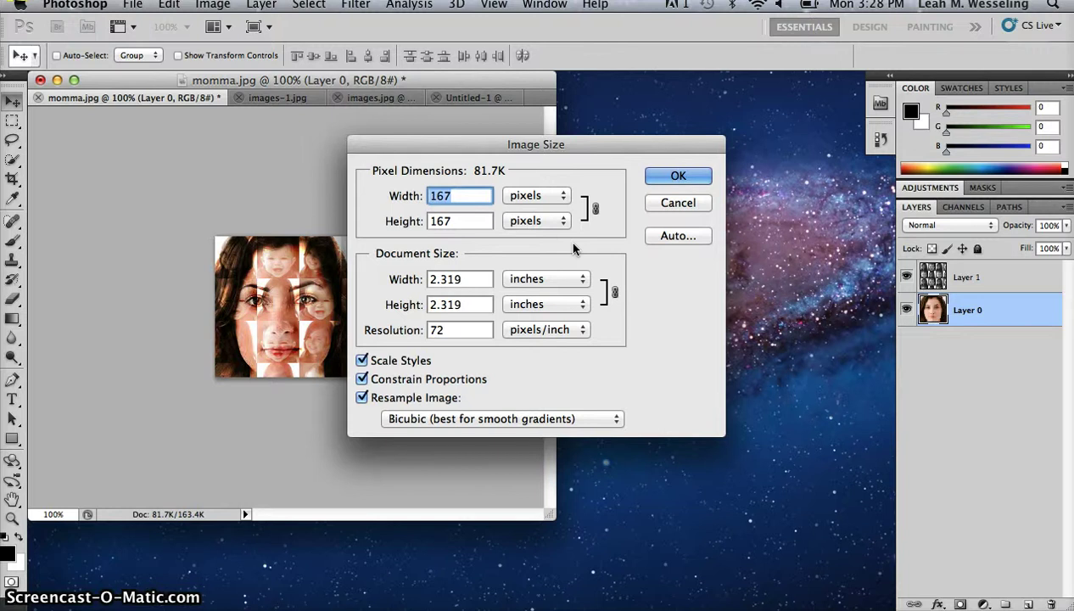
pyautogui.write('300')
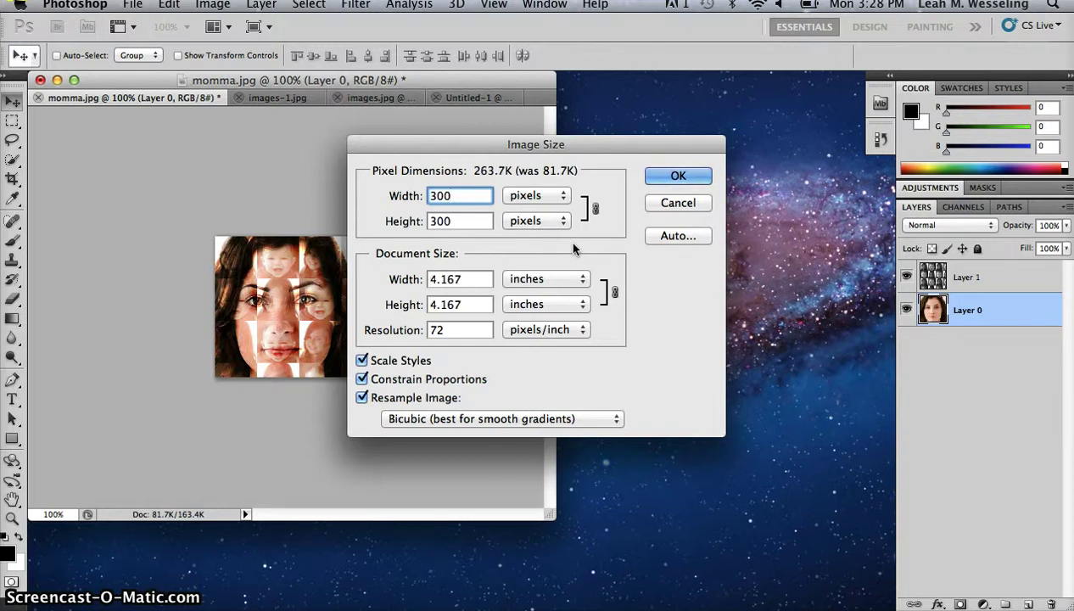
pyautogui.click(676, 178)
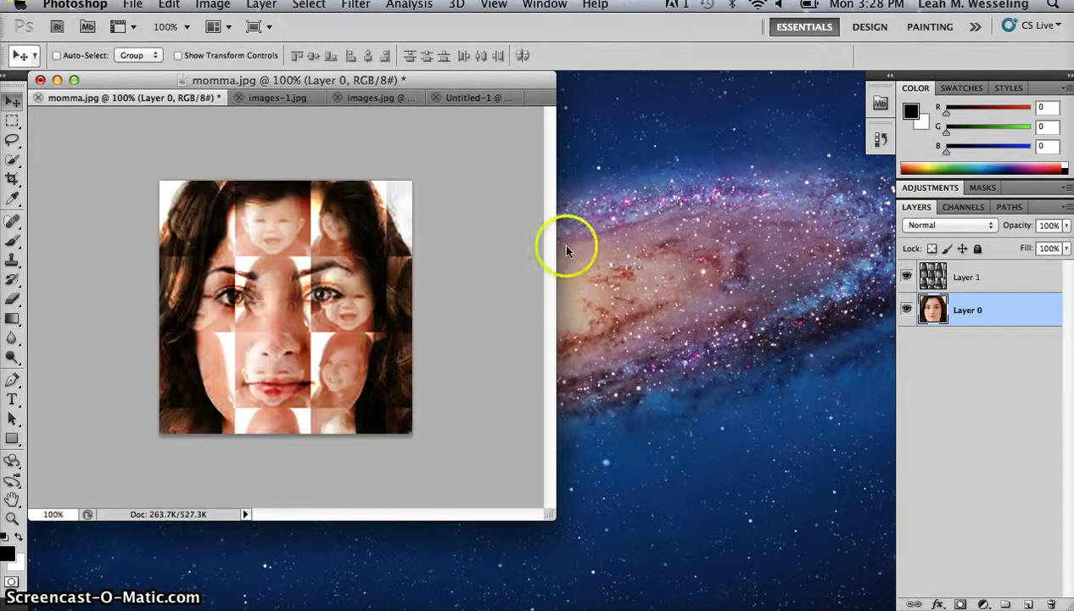
pyautogui.press('super+z')
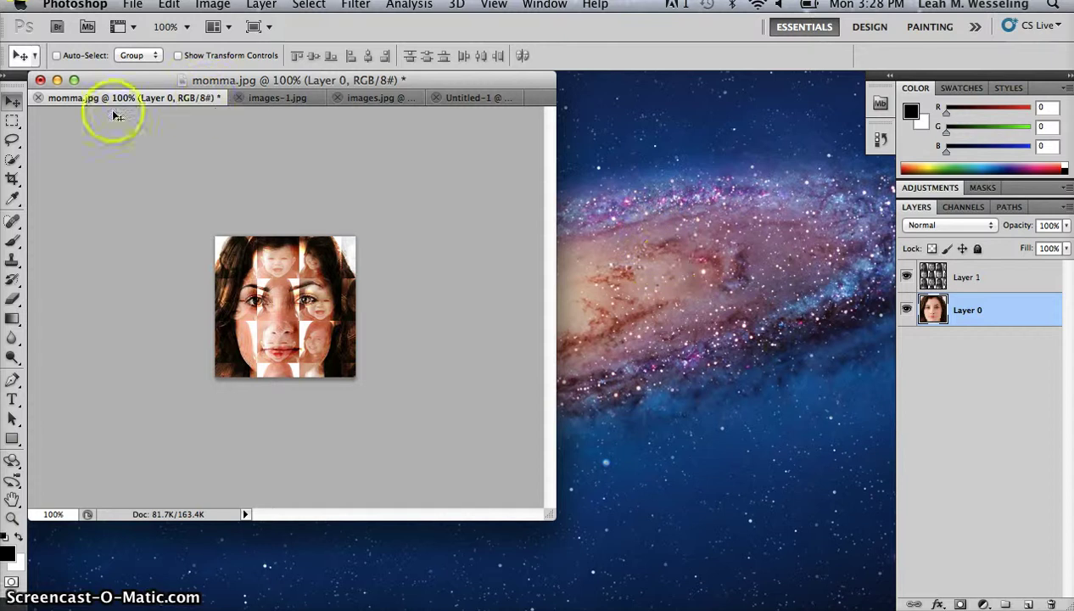
pyautogui.click(268, 7)
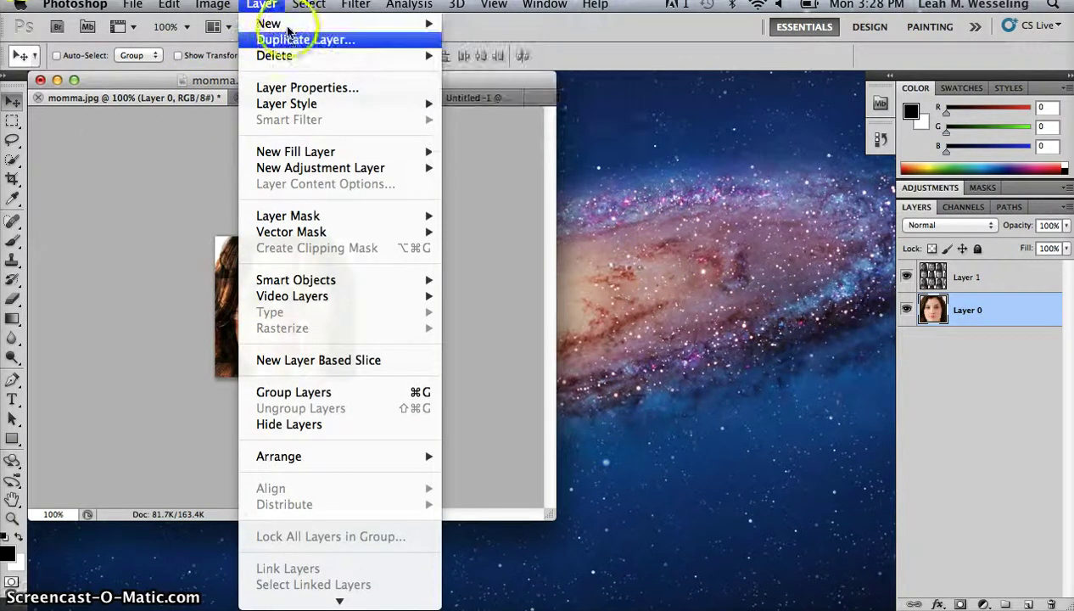
pyautogui.moveTo(212, 7)
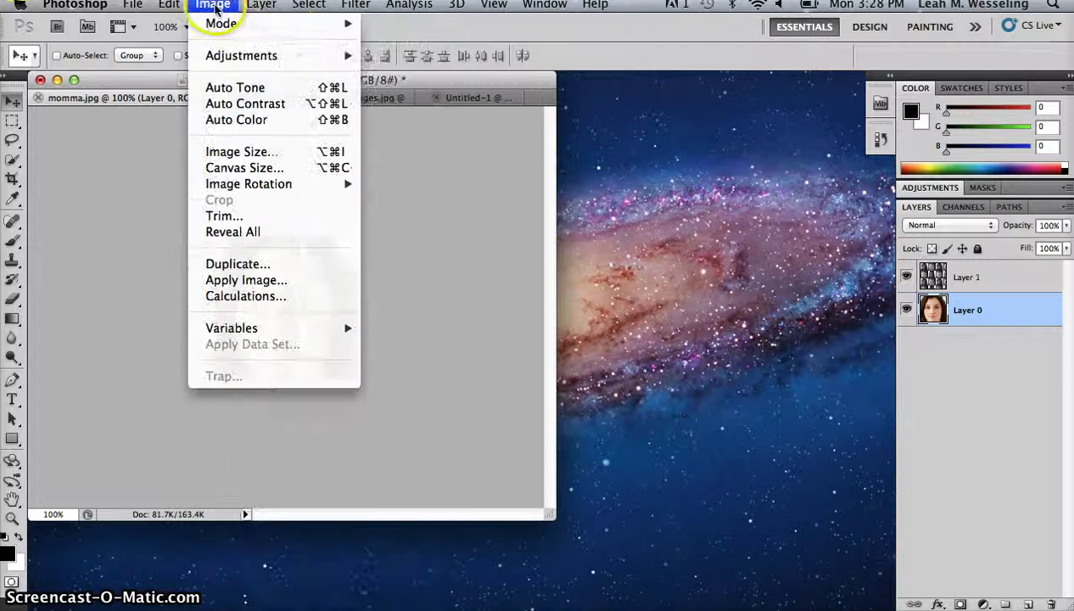
pyautogui.moveTo(169, 7)
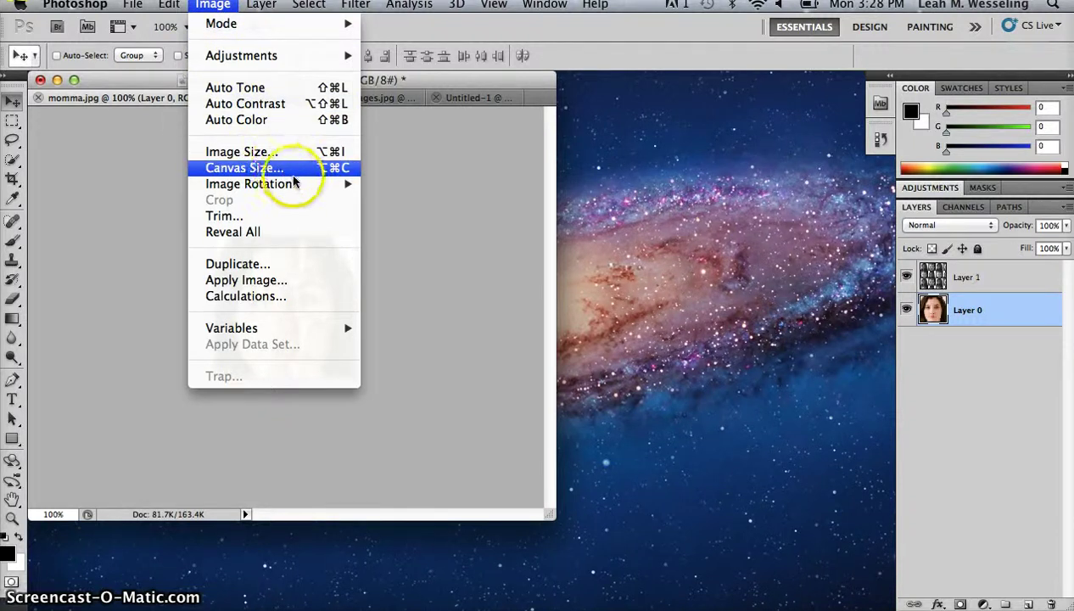
pyautogui.moveTo(303, 189)
pyautogui.click(425, 155)
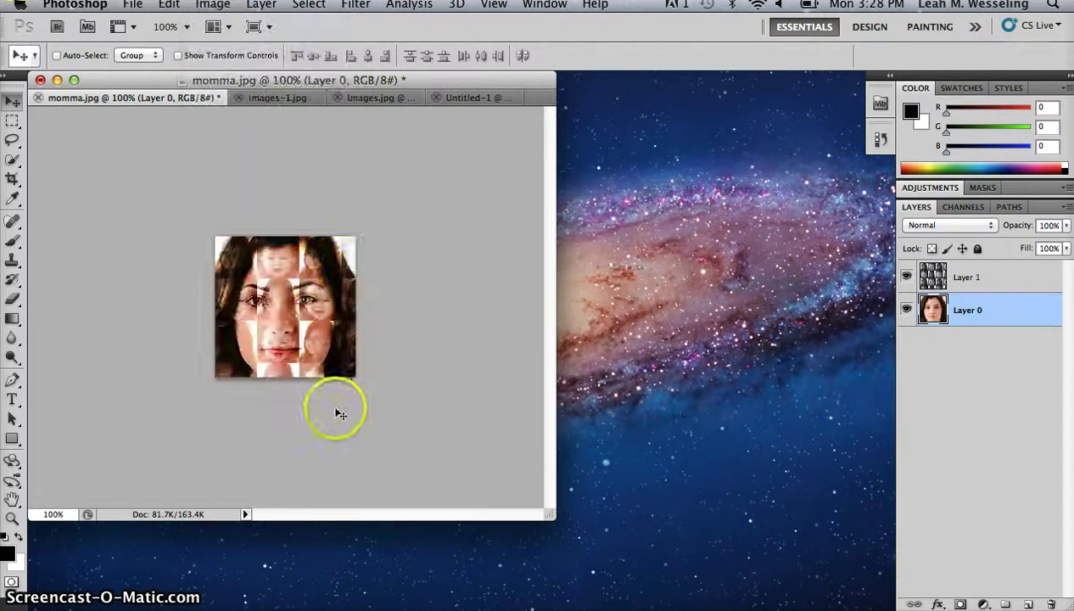